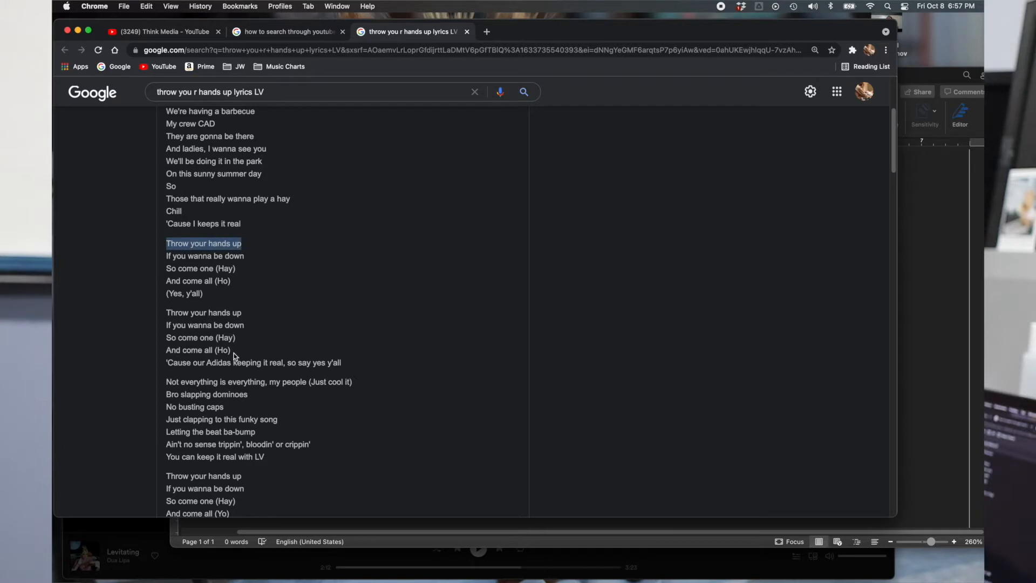
Read through the "Throw your hands up" lyrics, examining the repeated choruses and the verses between them
drag(166, 314, 254, 317)
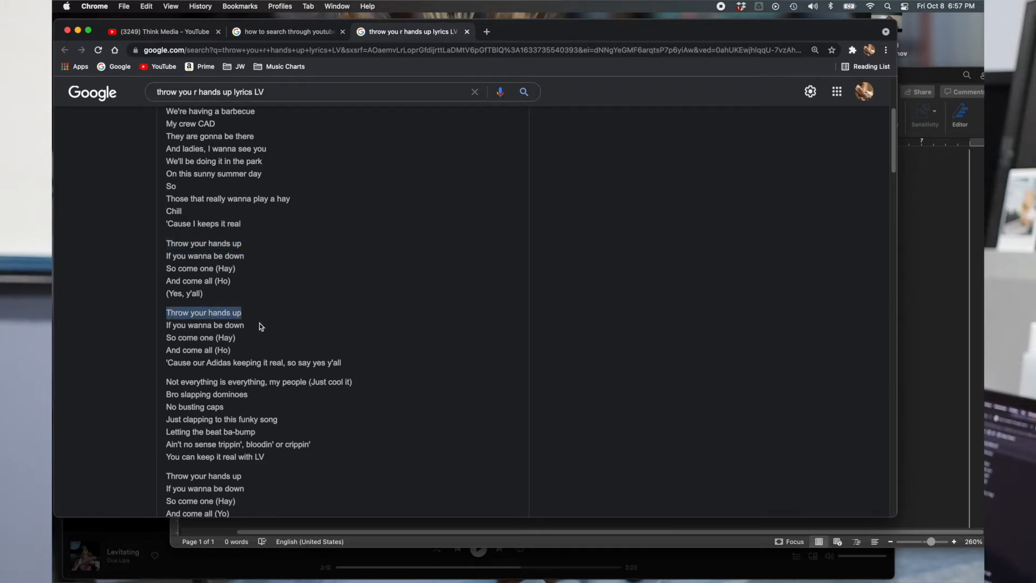
drag(339, 364, 170, 365)
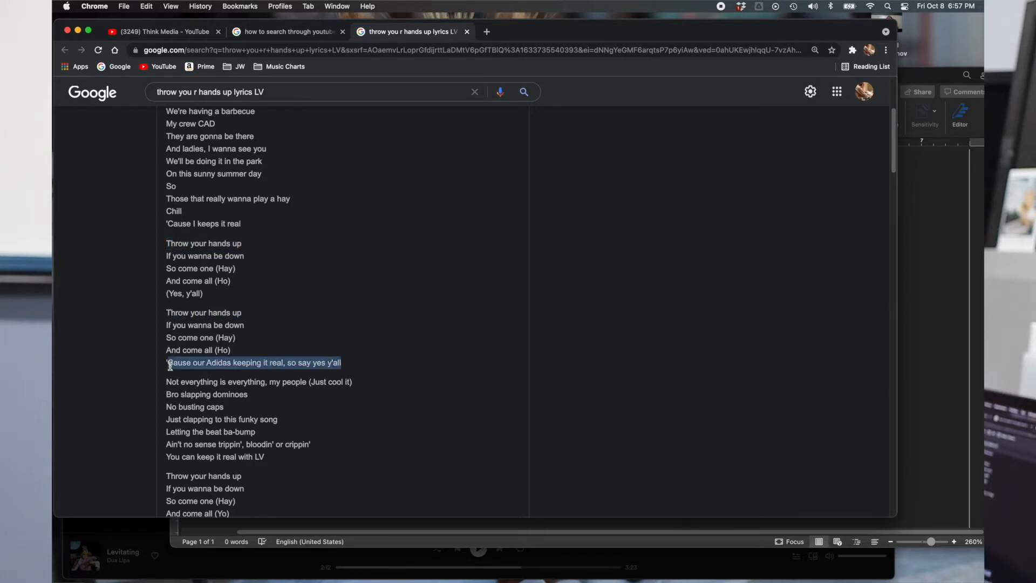
scroll(545, 323, down, 5)
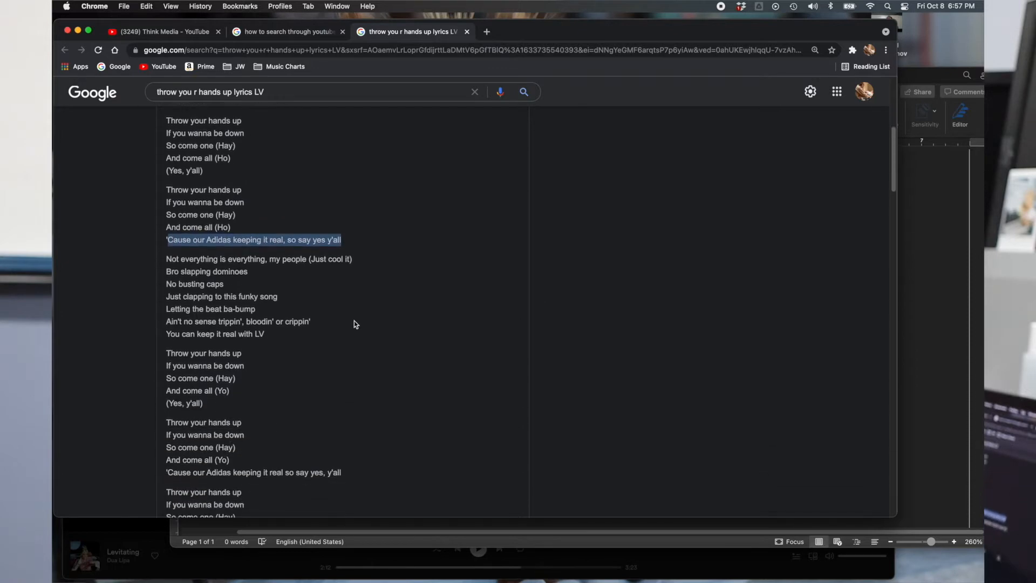
scroll(313, 309, down, 2)
drag(241, 319, 205, 318)
scroll(365, 414, down, 1)
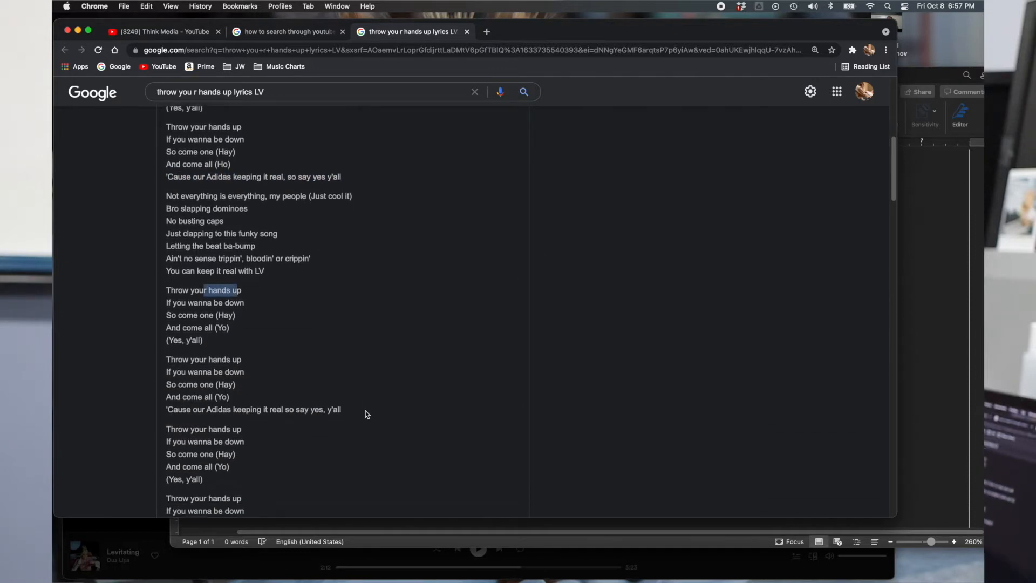
drag(233, 438, 214, 438)
scroll(348, 408, down, 7)
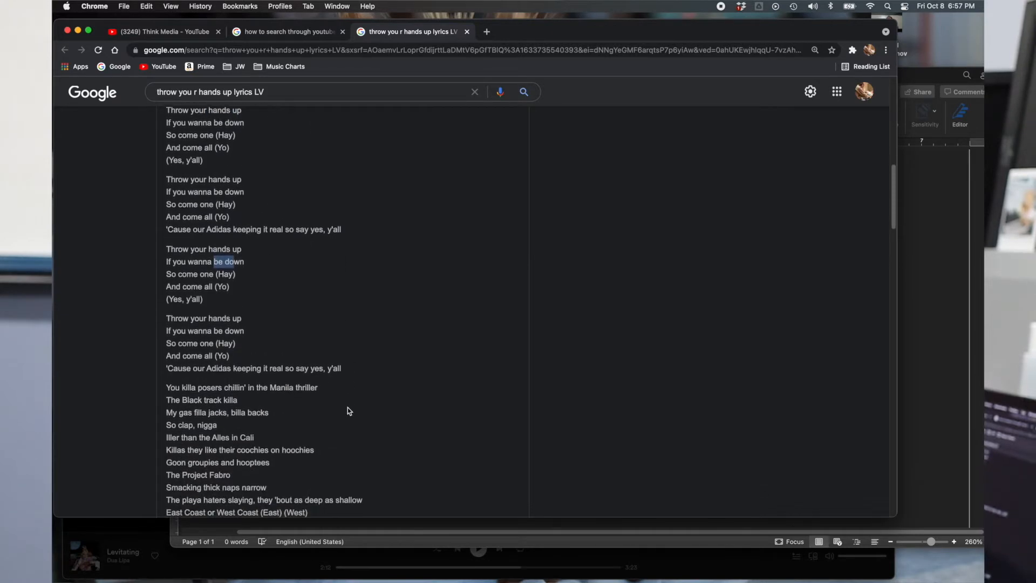
scroll(348, 408, down, 5)
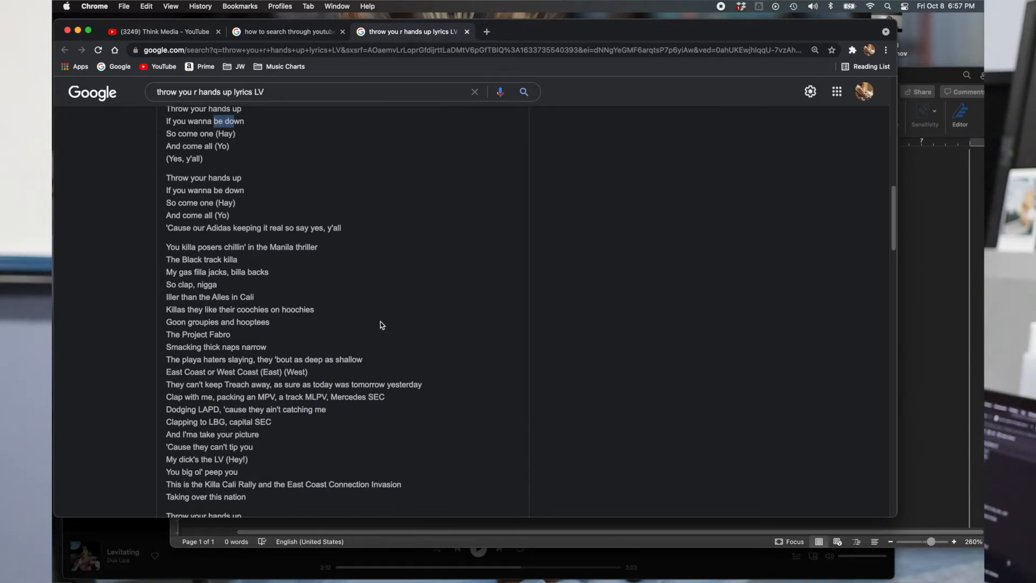
scroll(381, 324, down, 2)
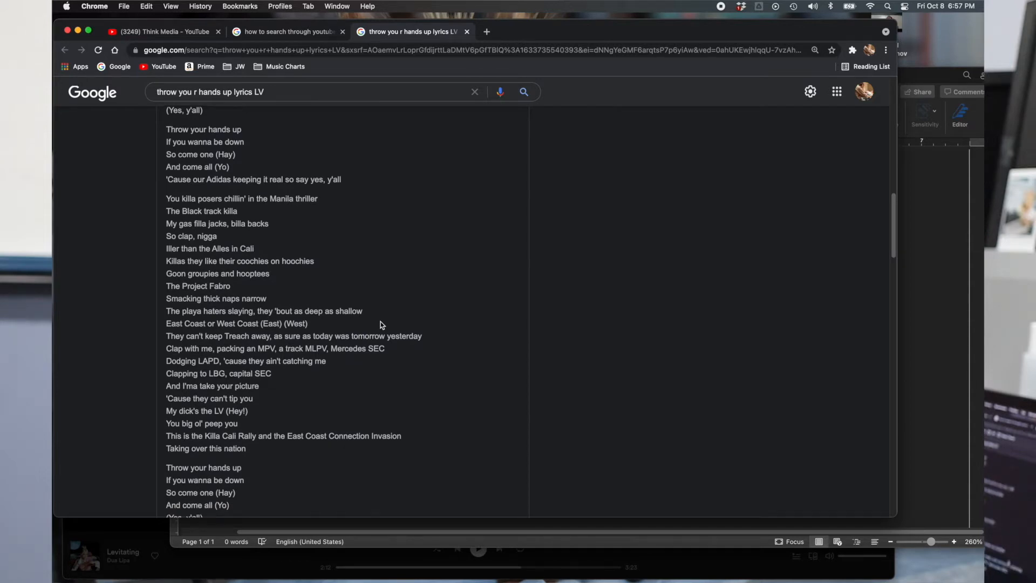
scroll(380, 325, down, 10)
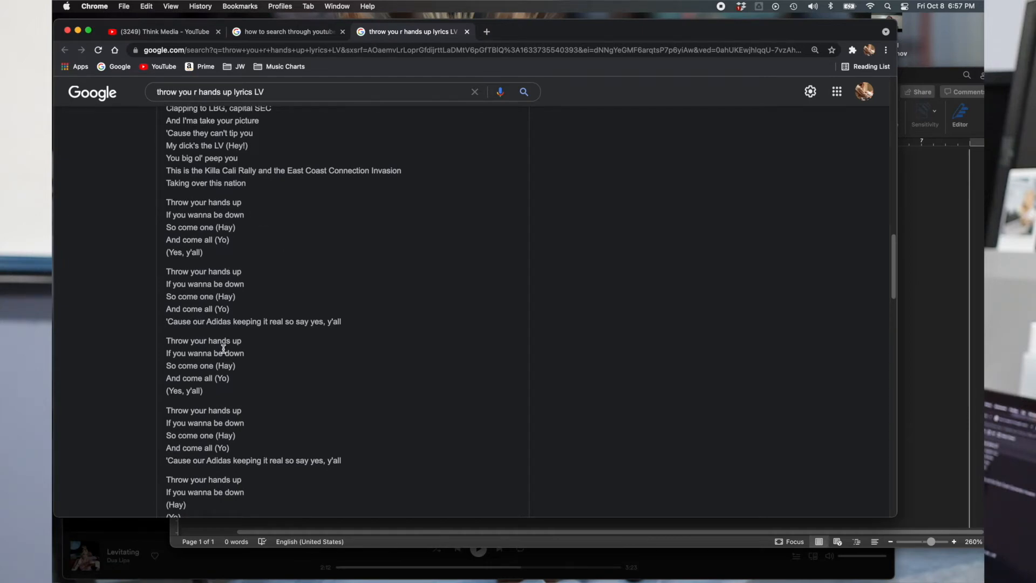
scroll(223, 349, down, 4)
Switch to Serato DJ Pro and audition "Throw your hands up" from its 01:46 and 02:52 cue points
key(ctrl+Left)
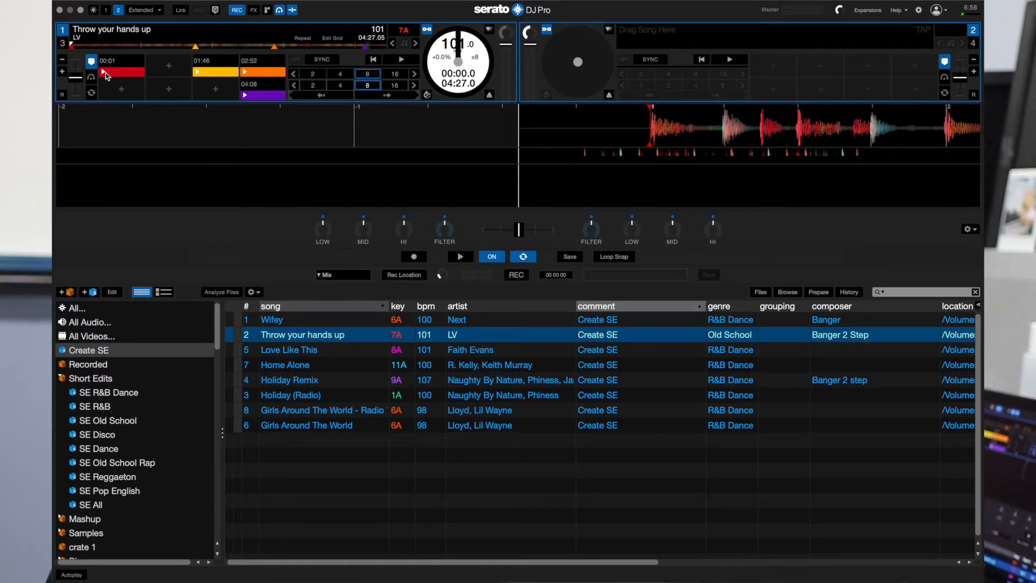
key(space)
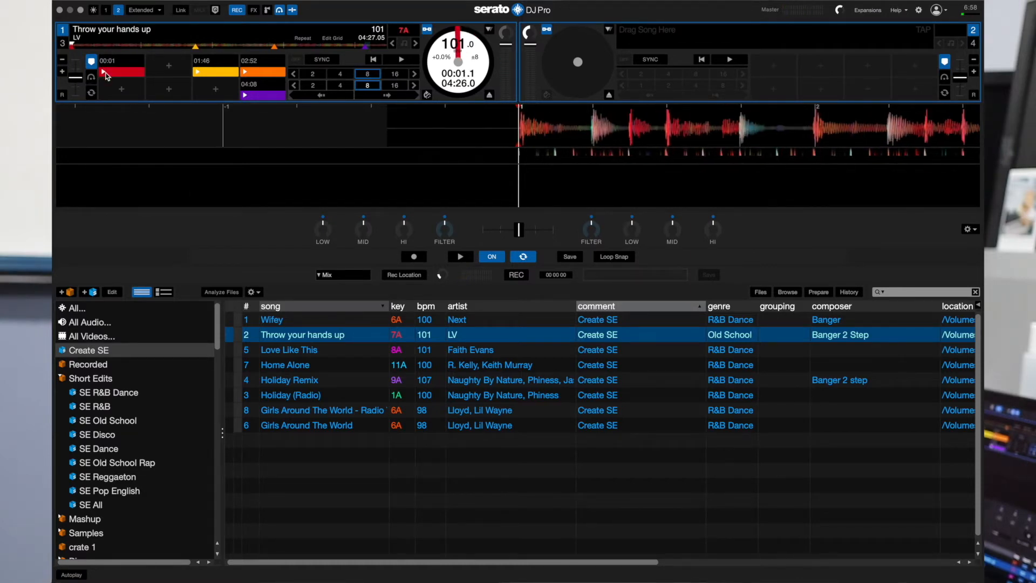
click(201, 71)
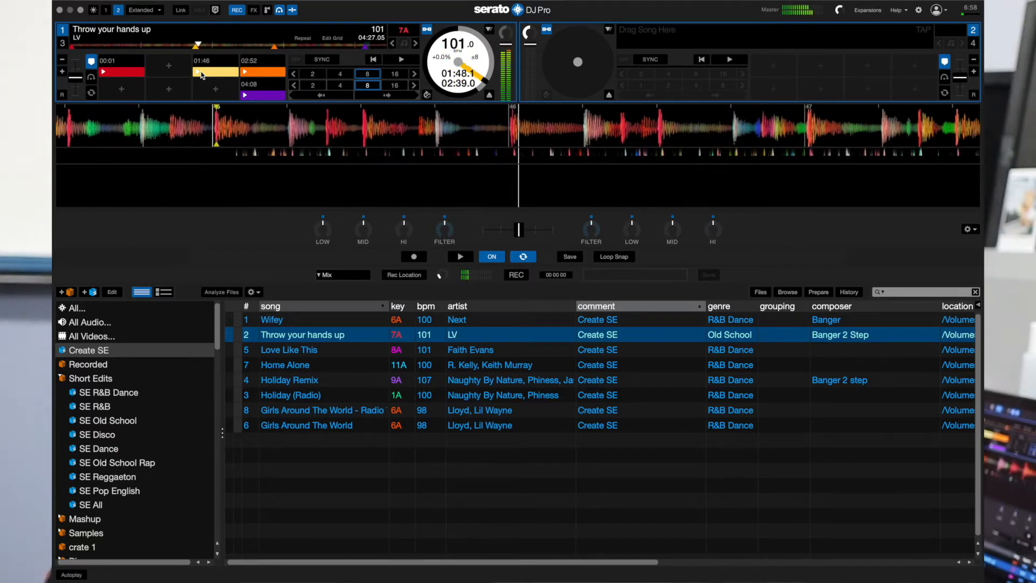
click(201, 71)
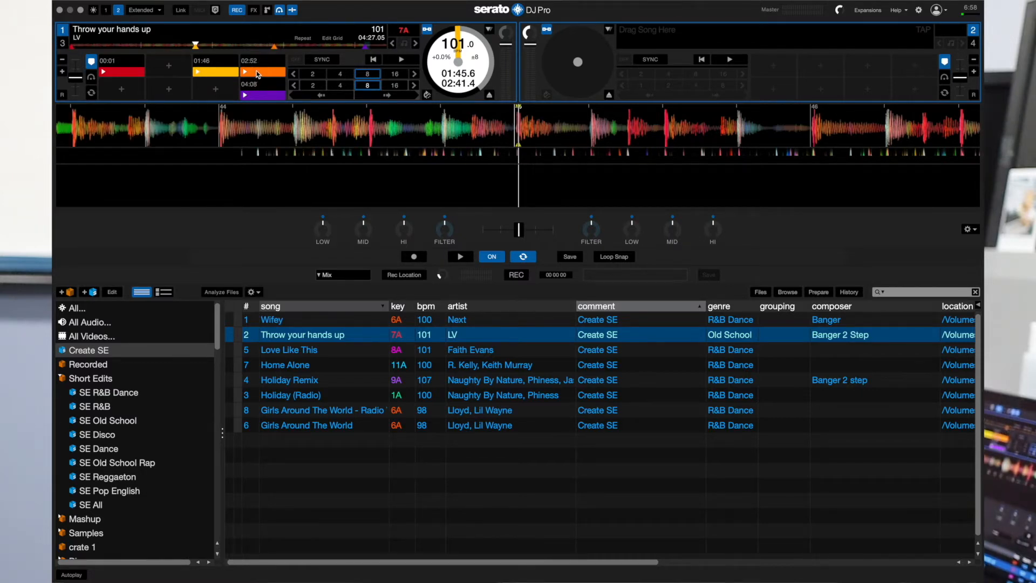
click(257, 74)
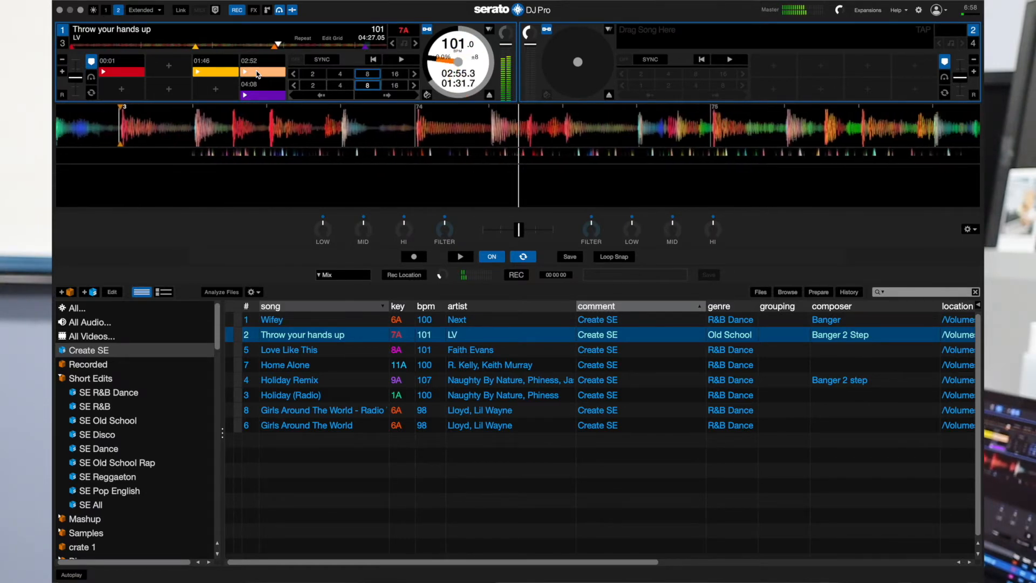
click(256, 73)
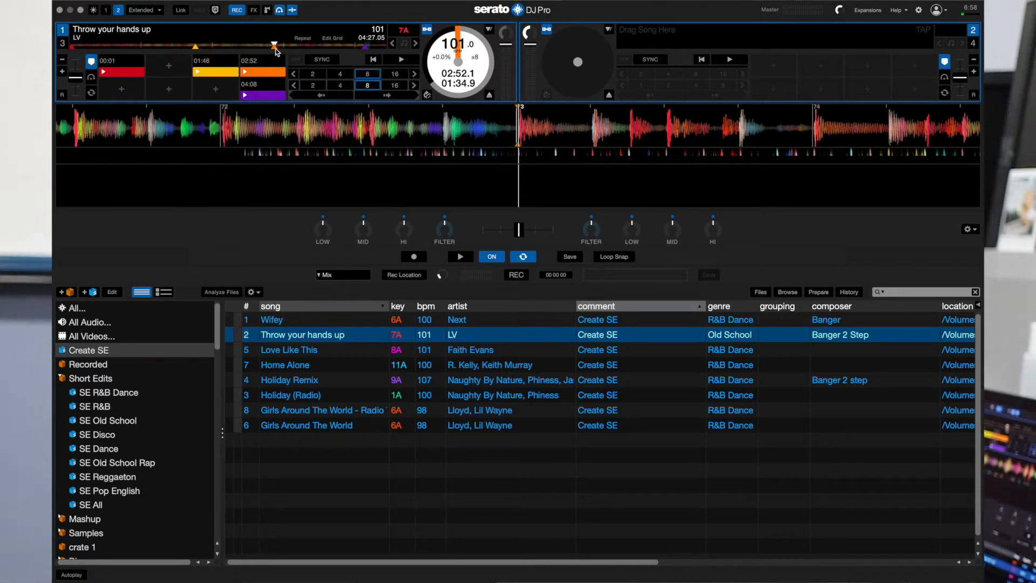
Listen to the song from about 03:16, and check the section at the 04:08 cue point
click(302, 47)
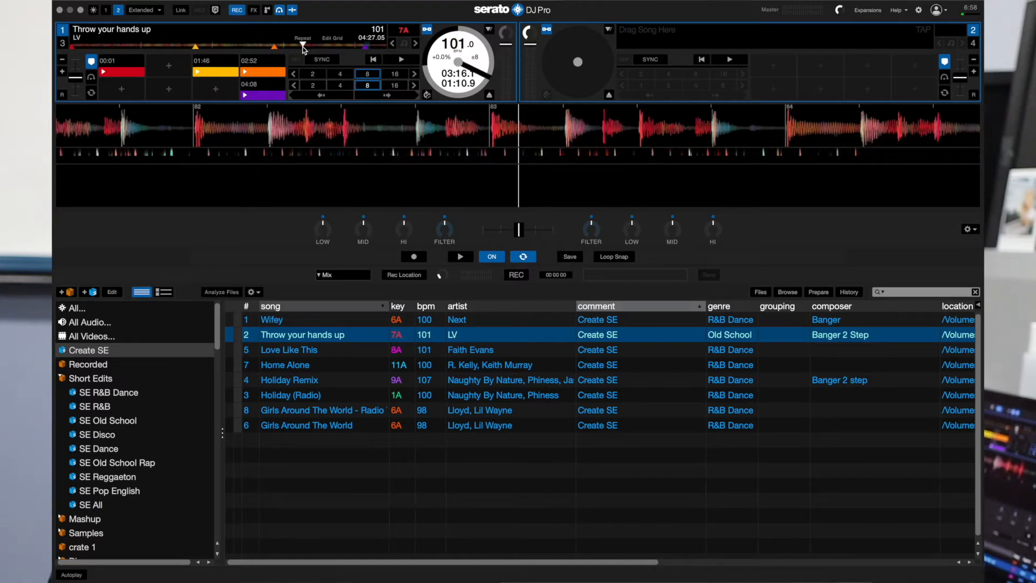
key(space)
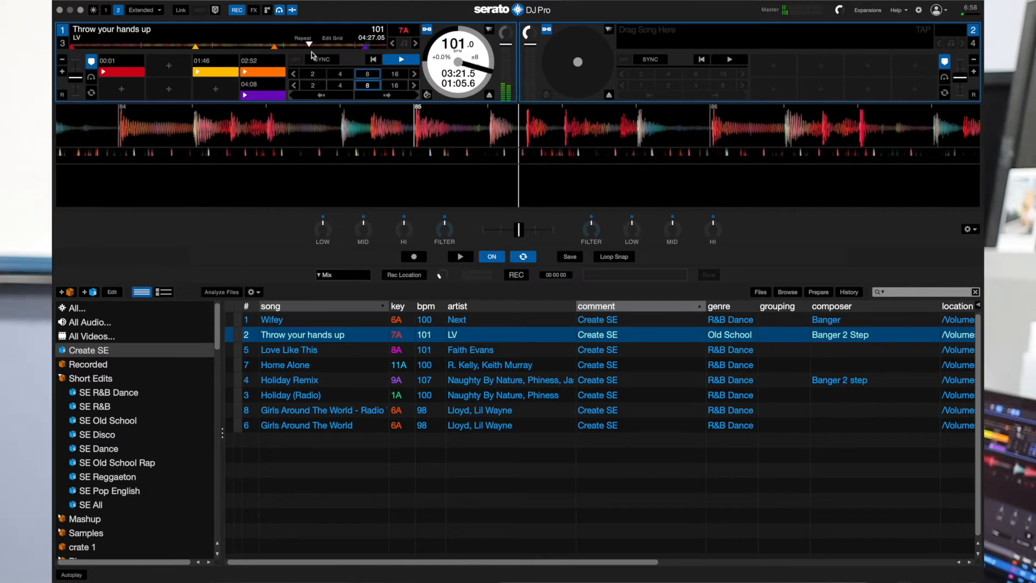
key(space)
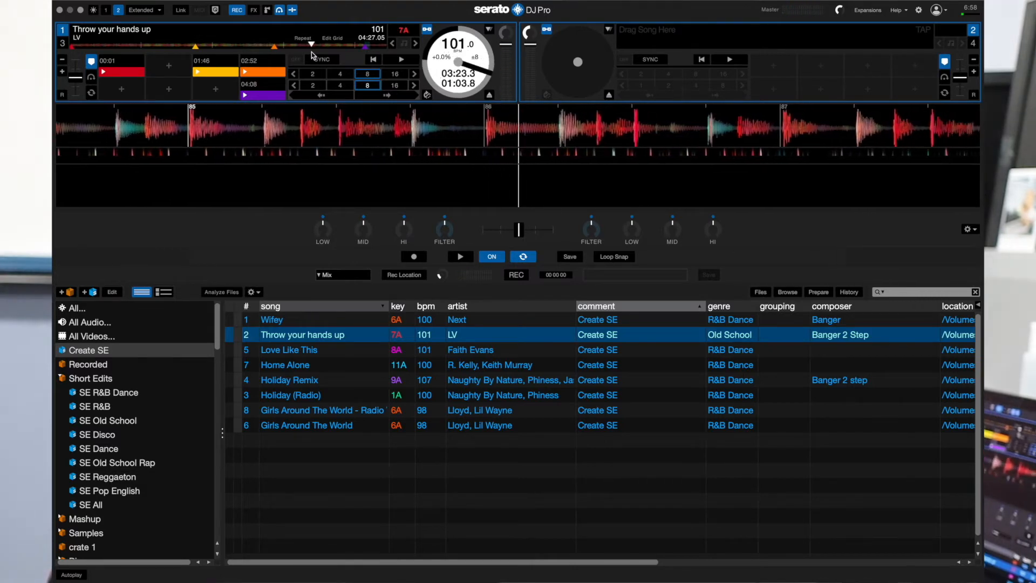
click(248, 96)
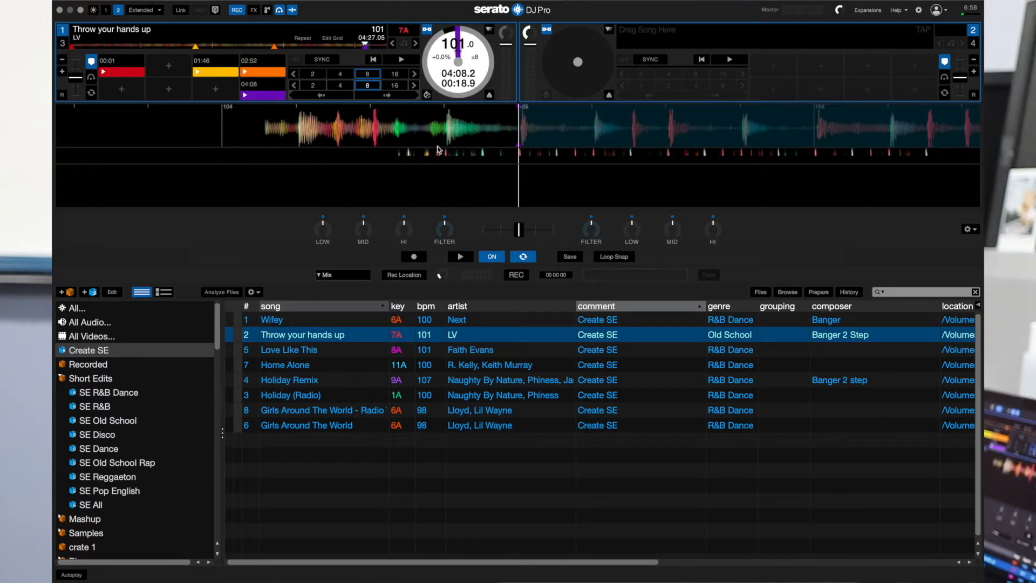
key(space)
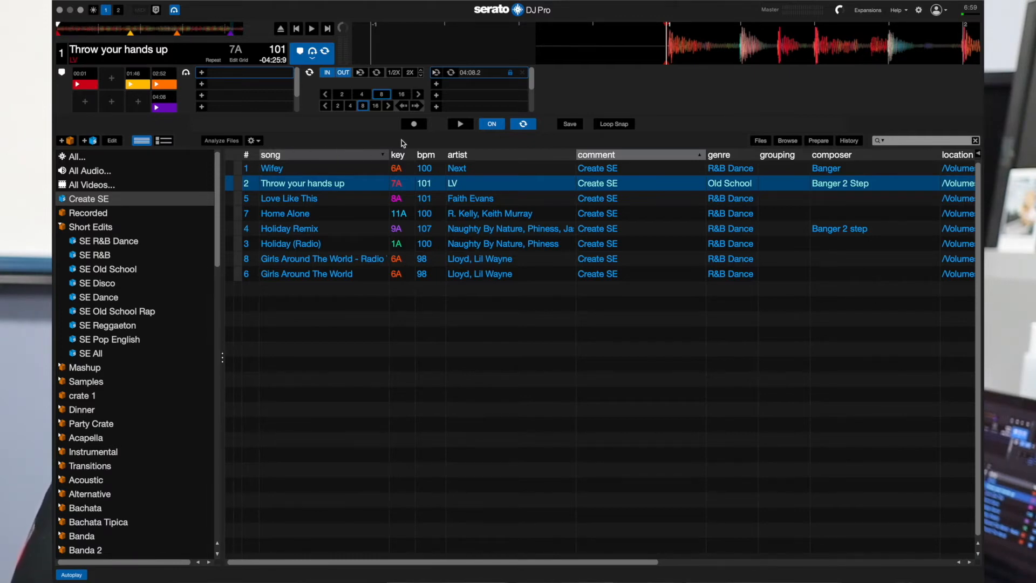
Show the two-deck display with Flip looping off and the recording panel hidden
click(119, 11)
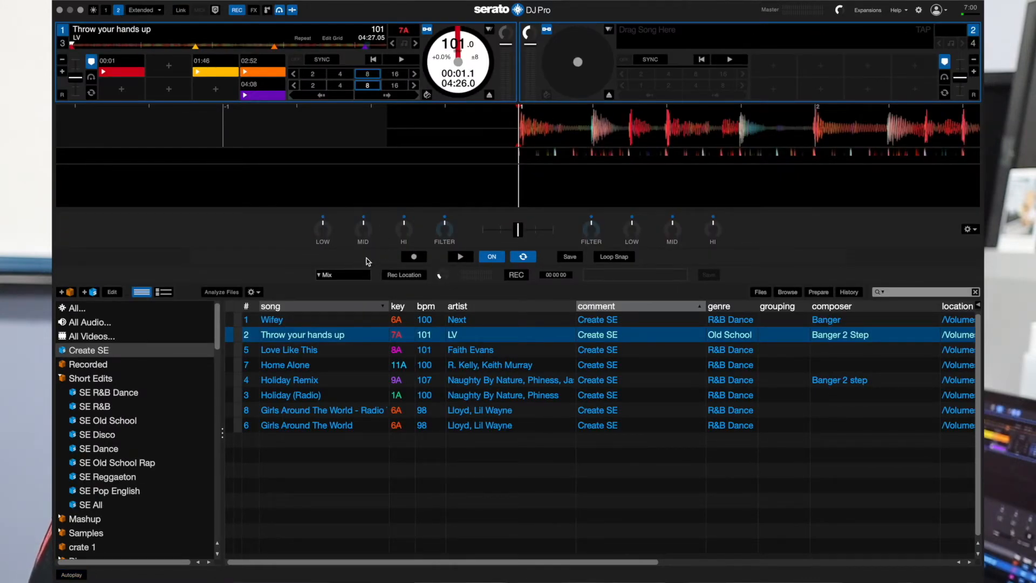
click(522, 257)
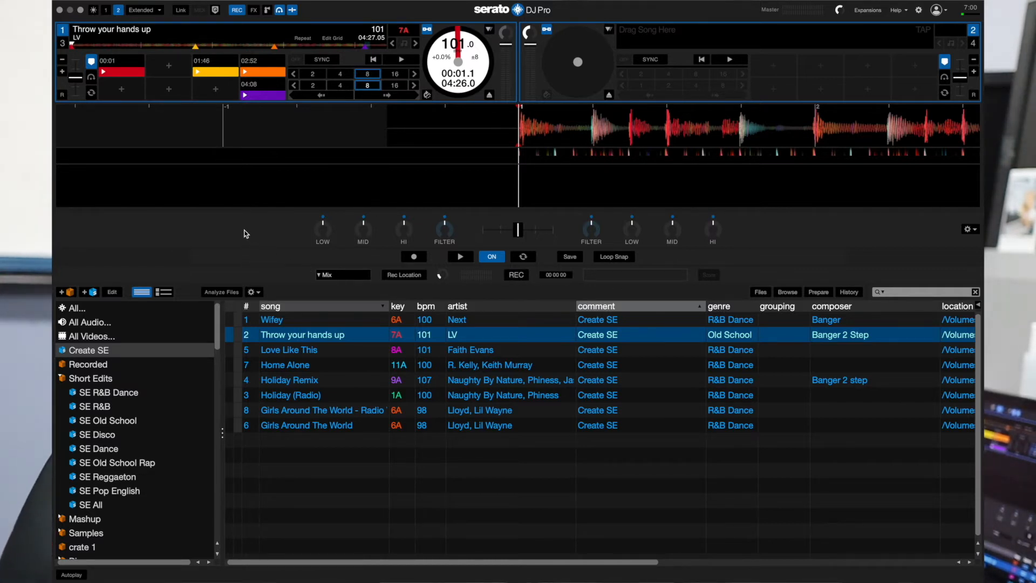
click(237, 11)
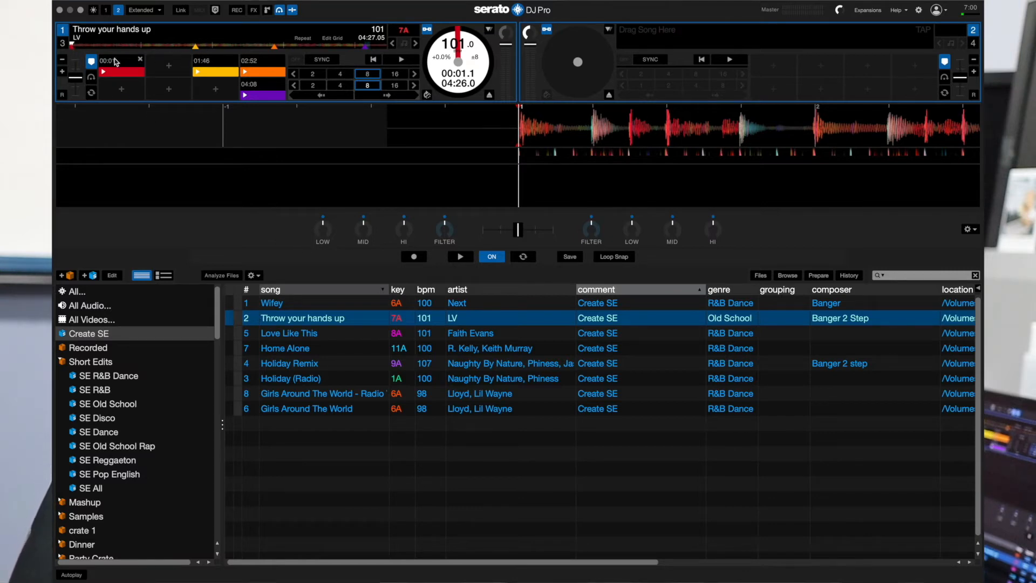
Review the song's planned edit points at its start and near the 01:46 and 02:52 cues
click(76, 45)
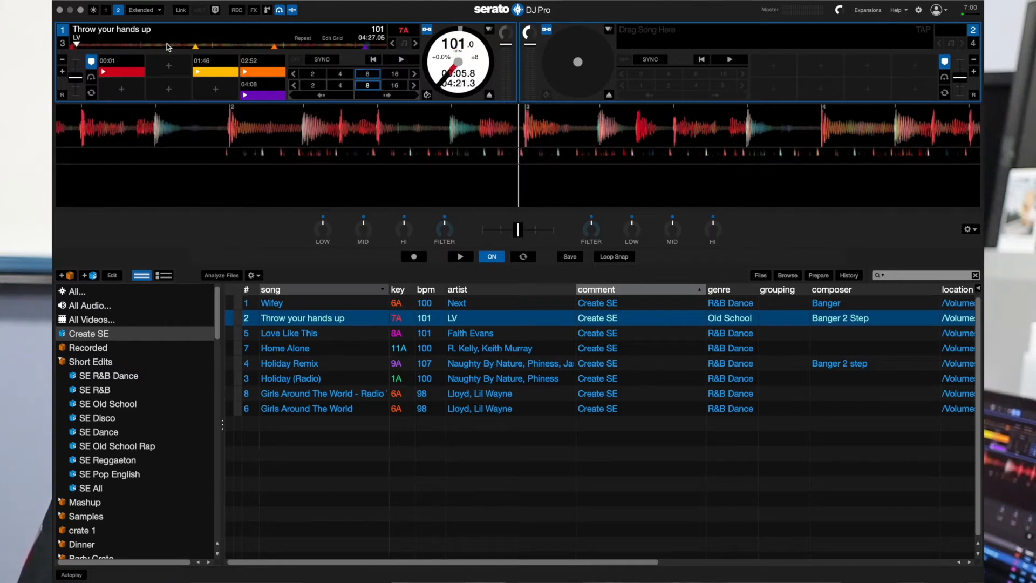
click(196, 48)
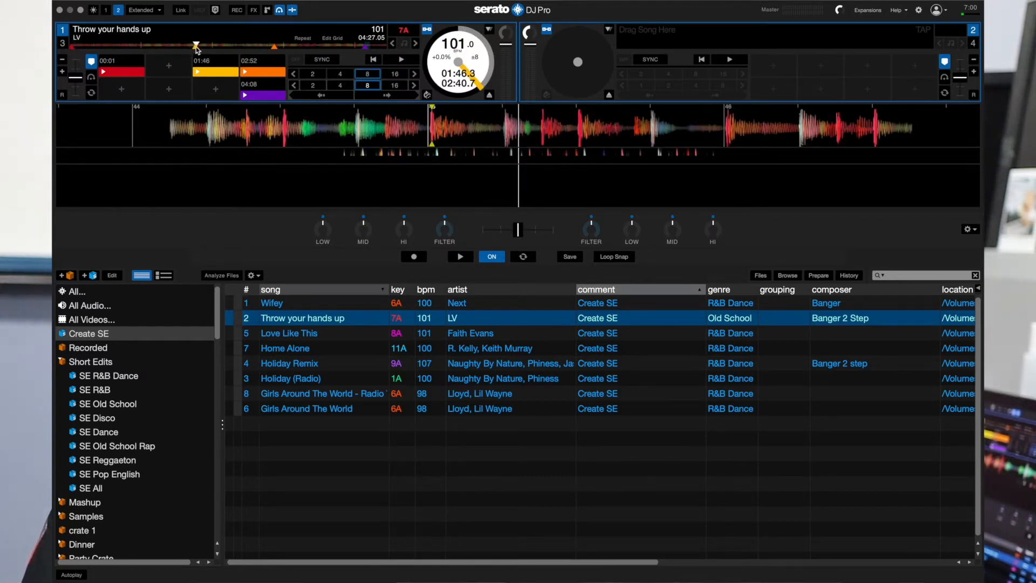
click(275, 48)
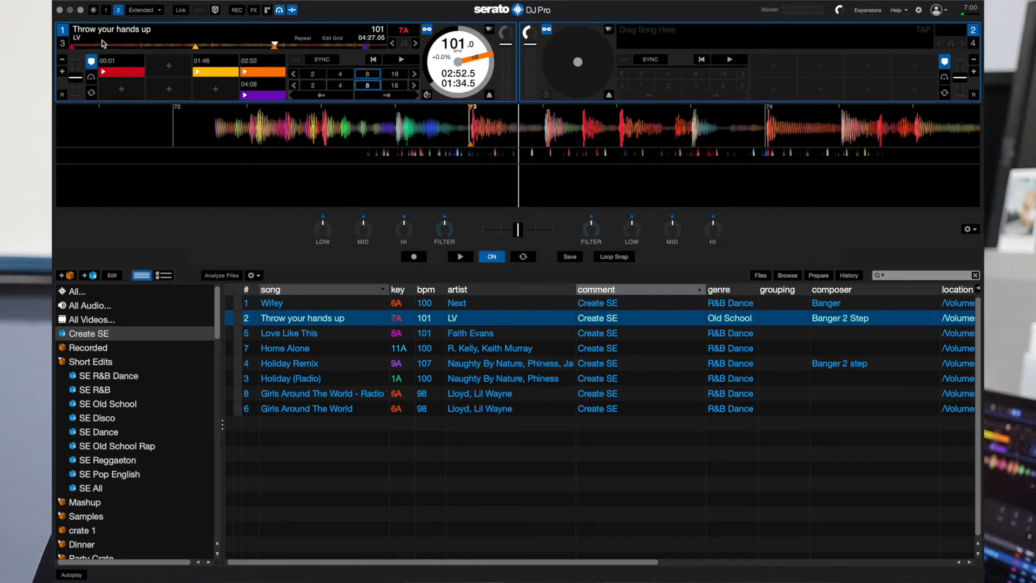
Start recording a Flip from the 00:01 cue, move playback up to the 01:46 cue, and jump to the 02:52 cue
click(414, 257)
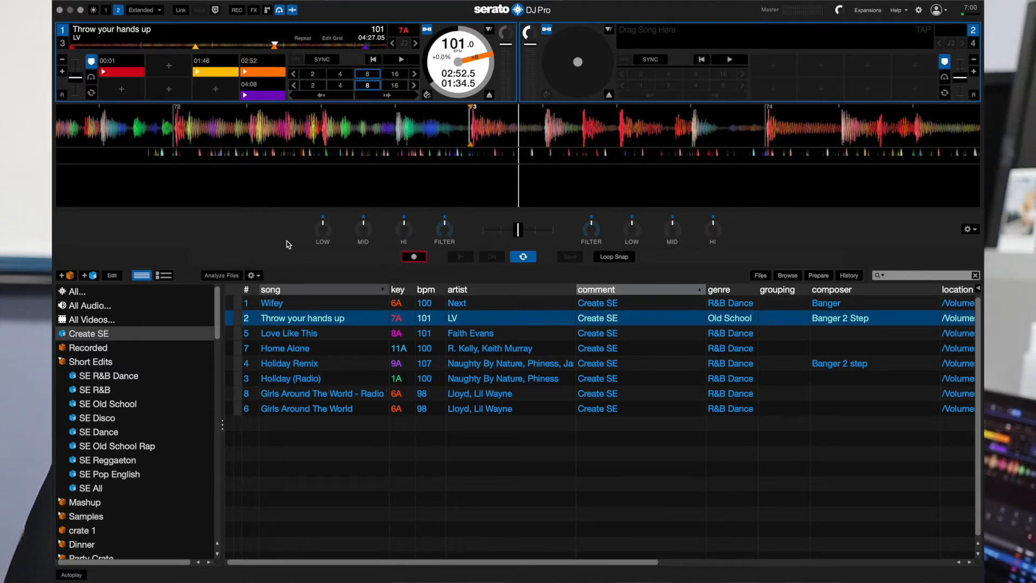
click(107, 75)
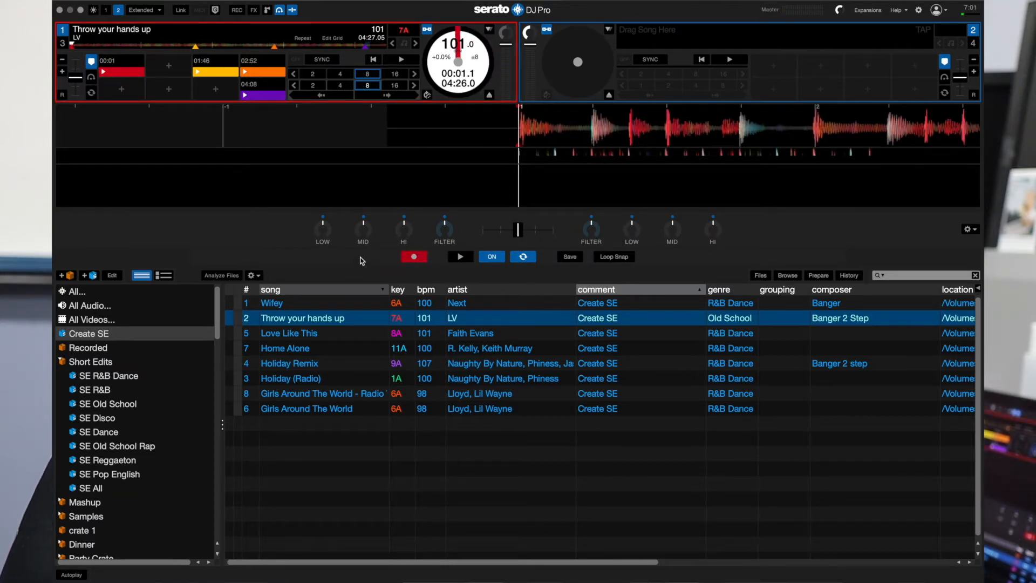
click(193, 47)
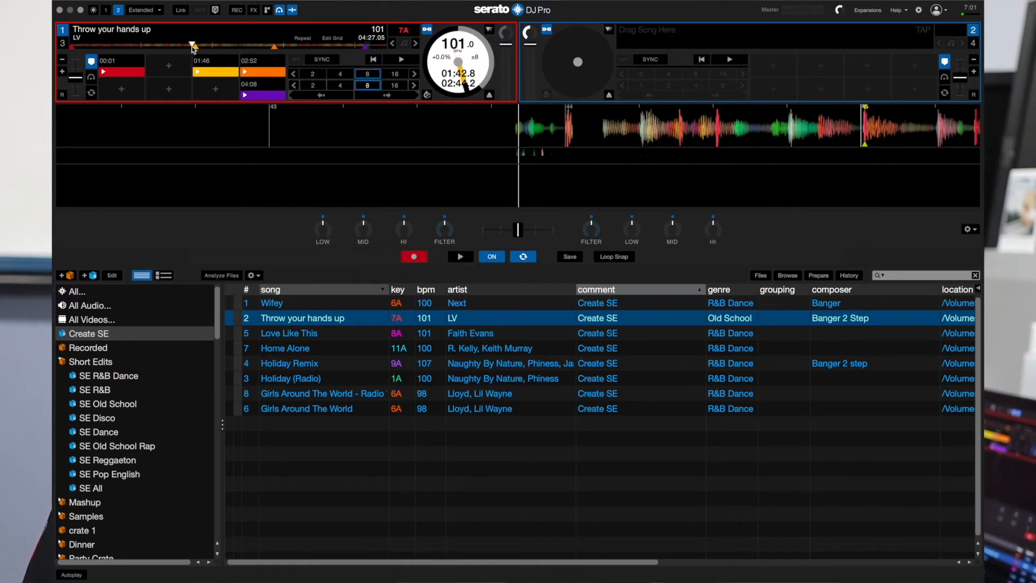
drag(724, 141, 567, 132)
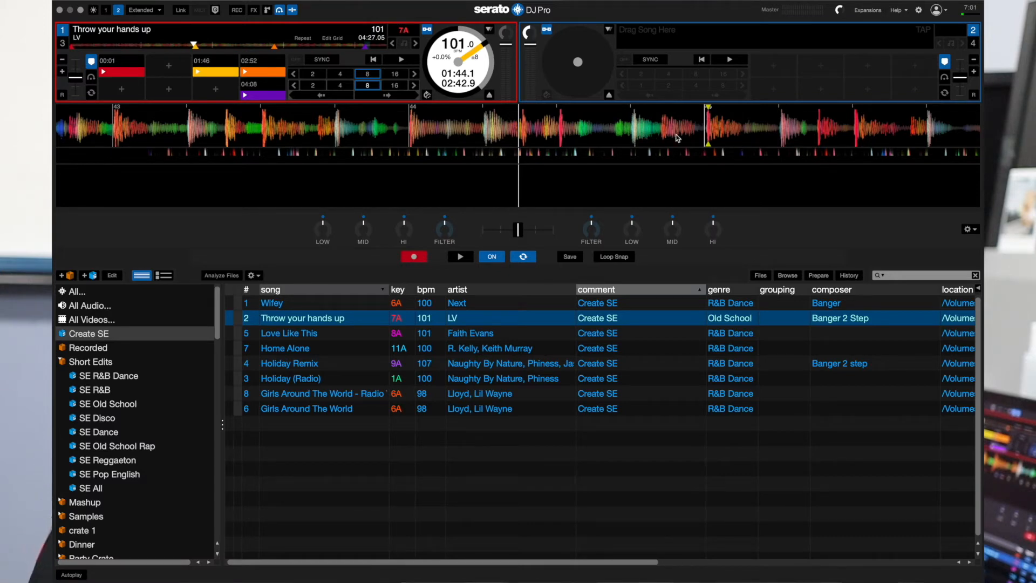
drag(676, 134, 497, 138)
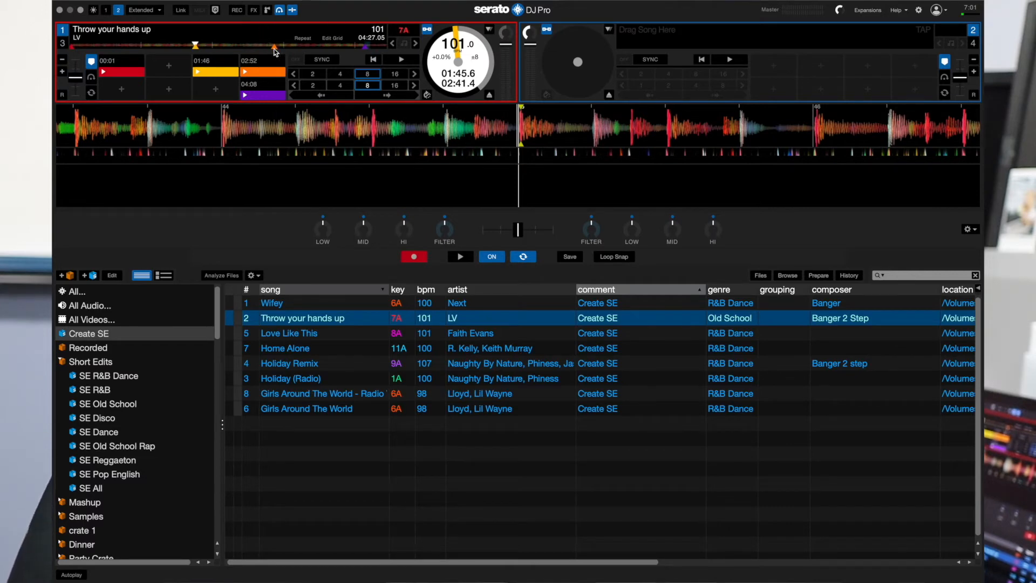
click(258, 71)
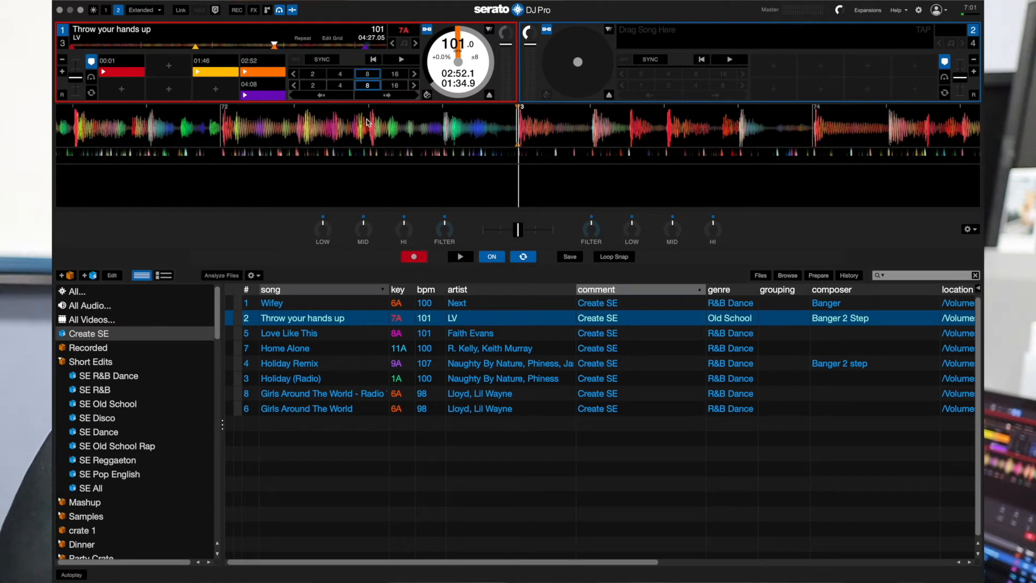
Skip to the song's last seconds and play to the end, then save the Flip with looping off
click(383, 47)
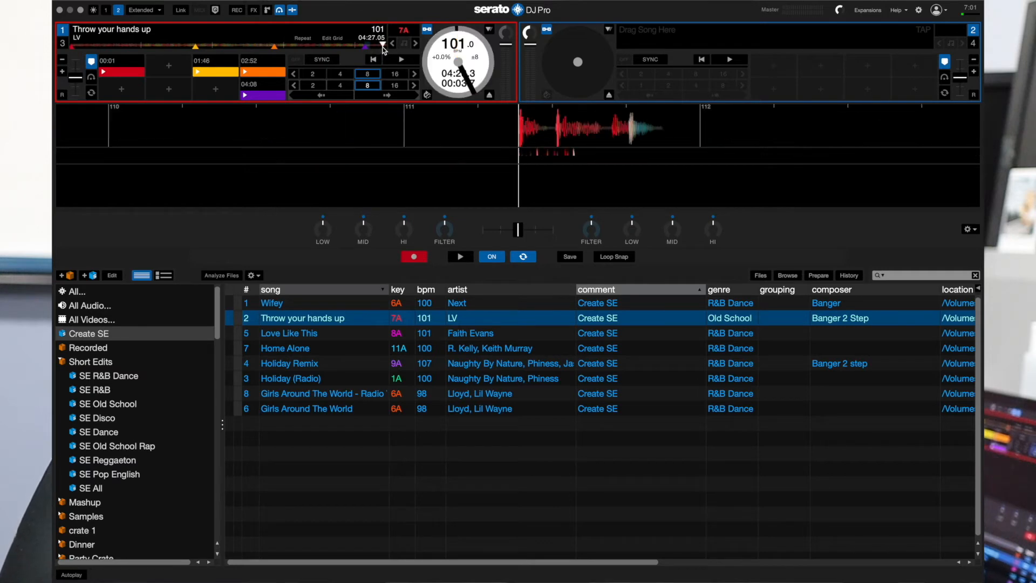
key(space)
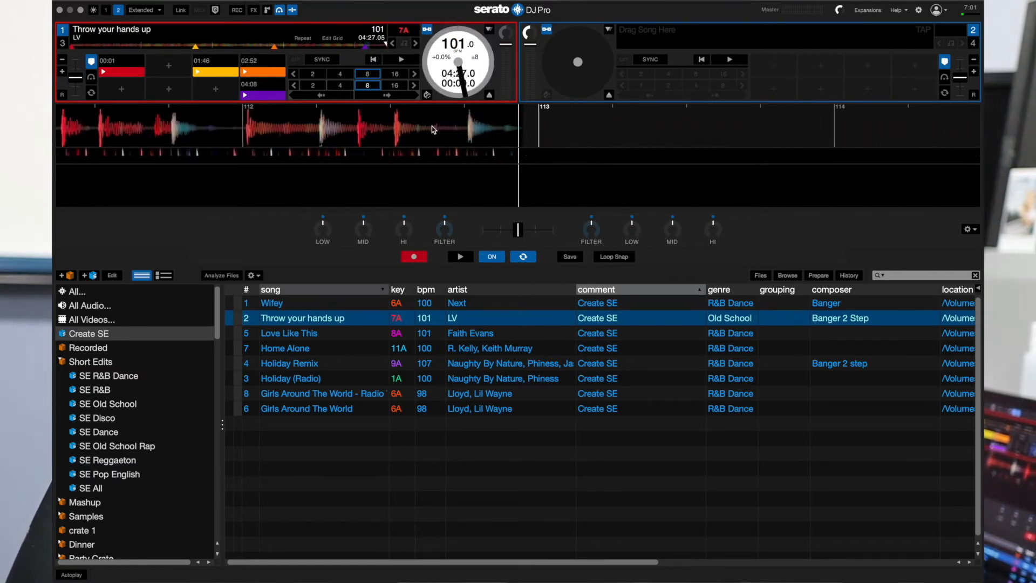
click(522, 258)
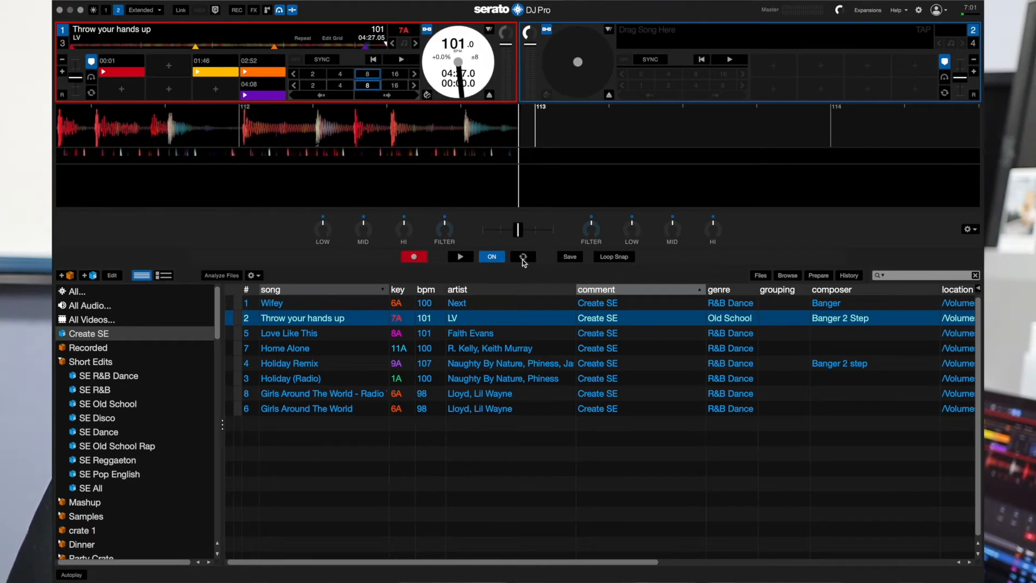
click(571, 259)
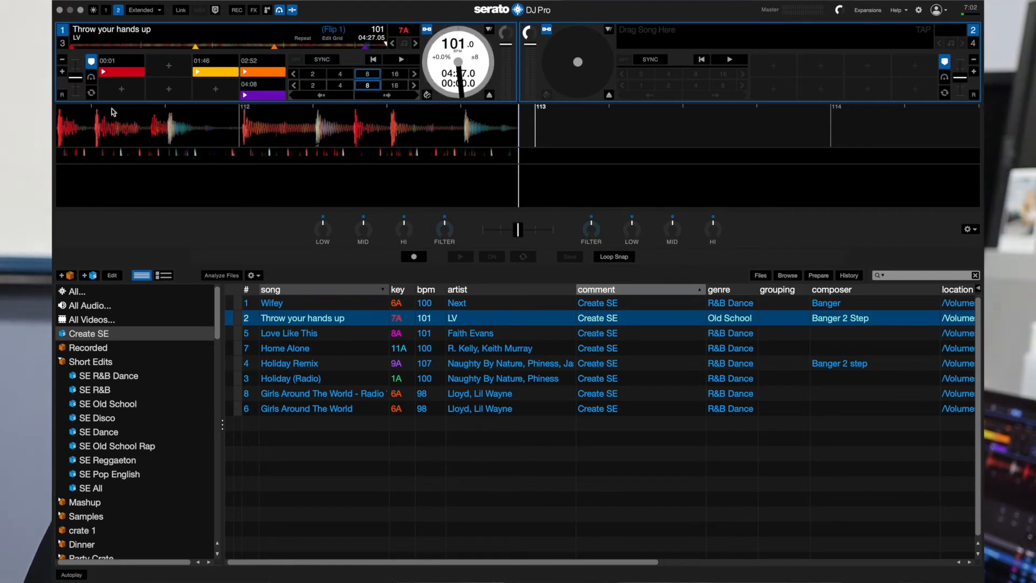
Show the saved Flip, activate it from its 00:01 start, and play the opening briefly
click(91, 79)
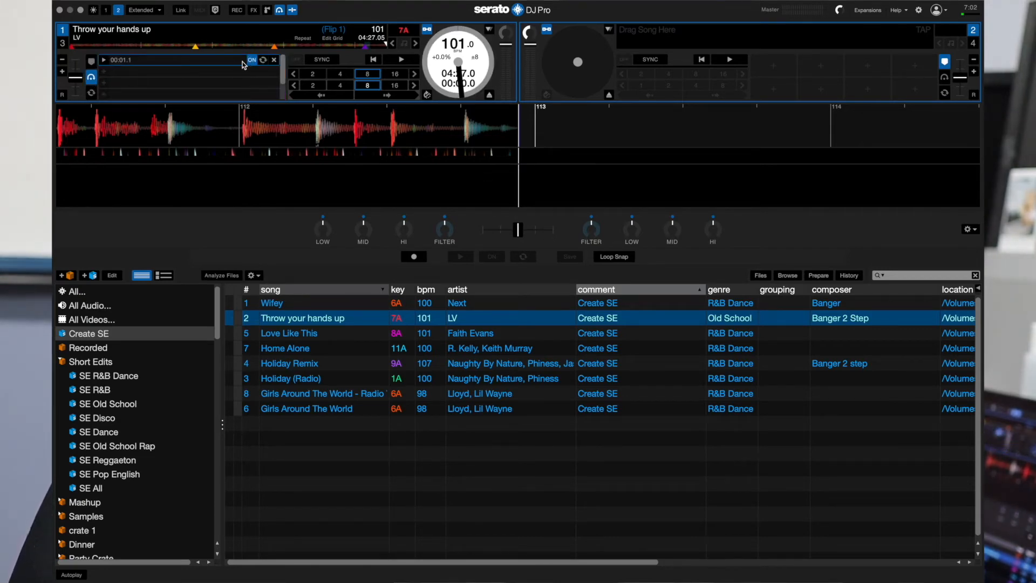
click(103, 62)
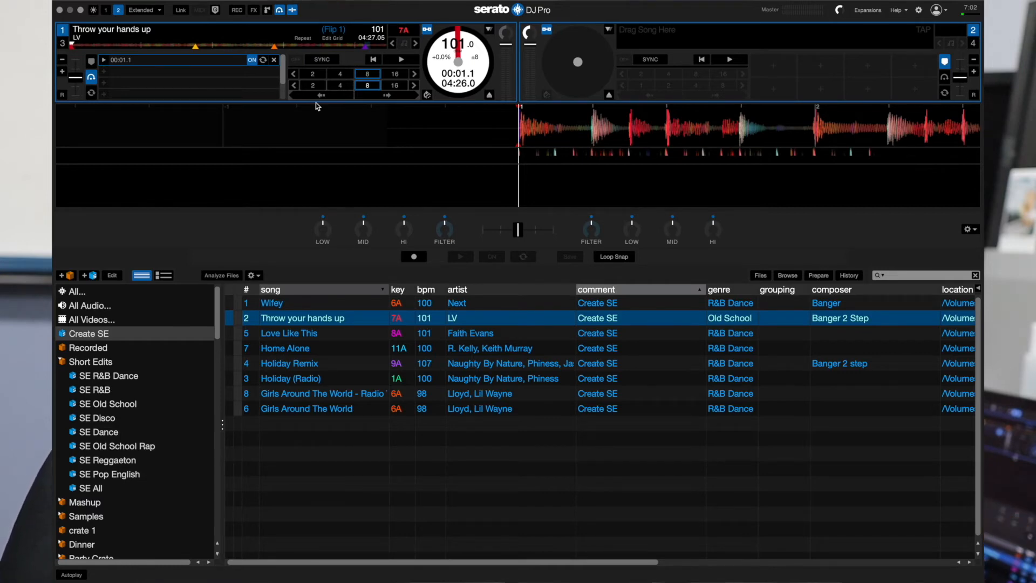
key(w)
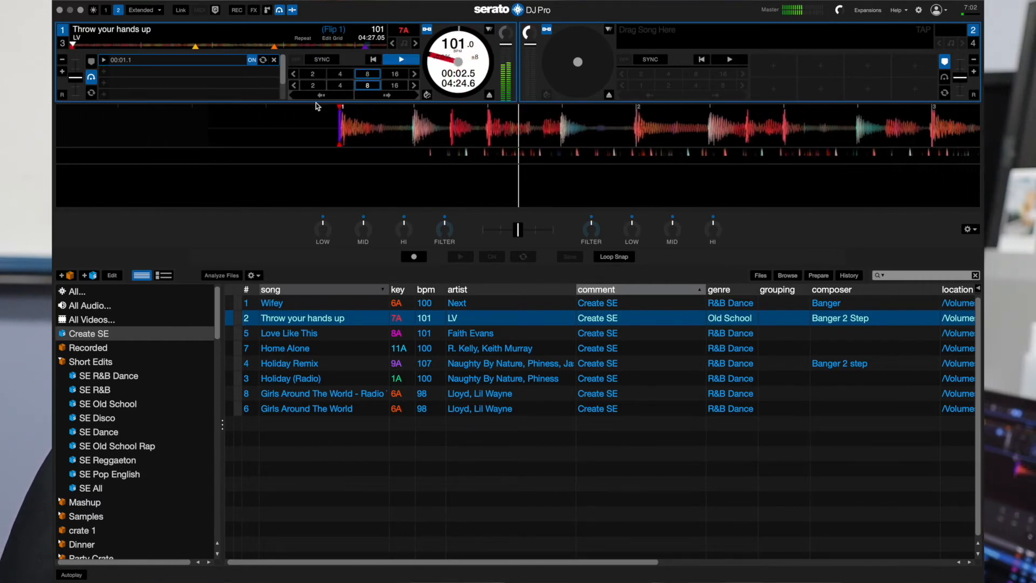
key(w)
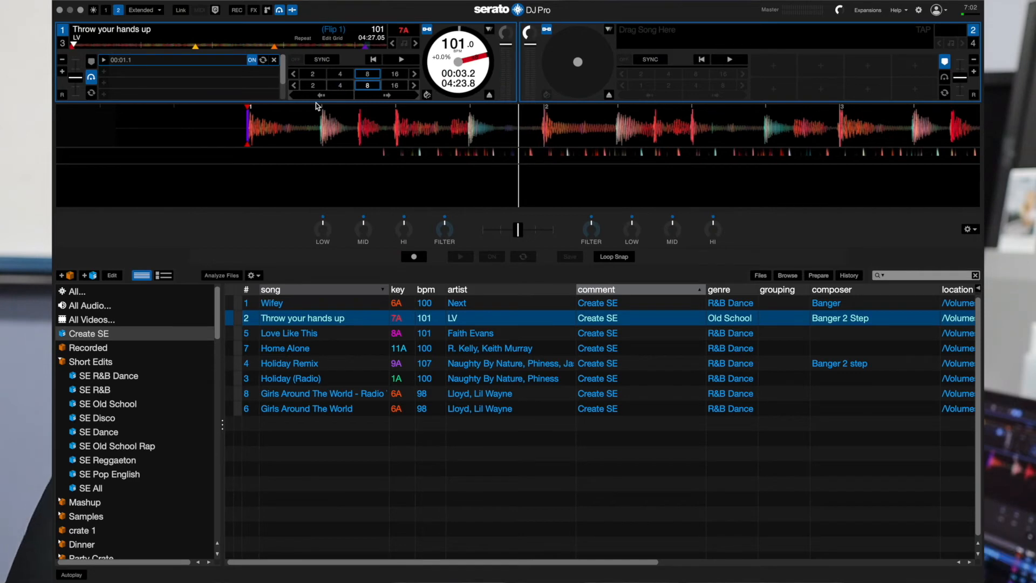
Test the Flip's jump by playing from shortly before the 01:46 cue through to the 02:52 cue
click(190, 46)
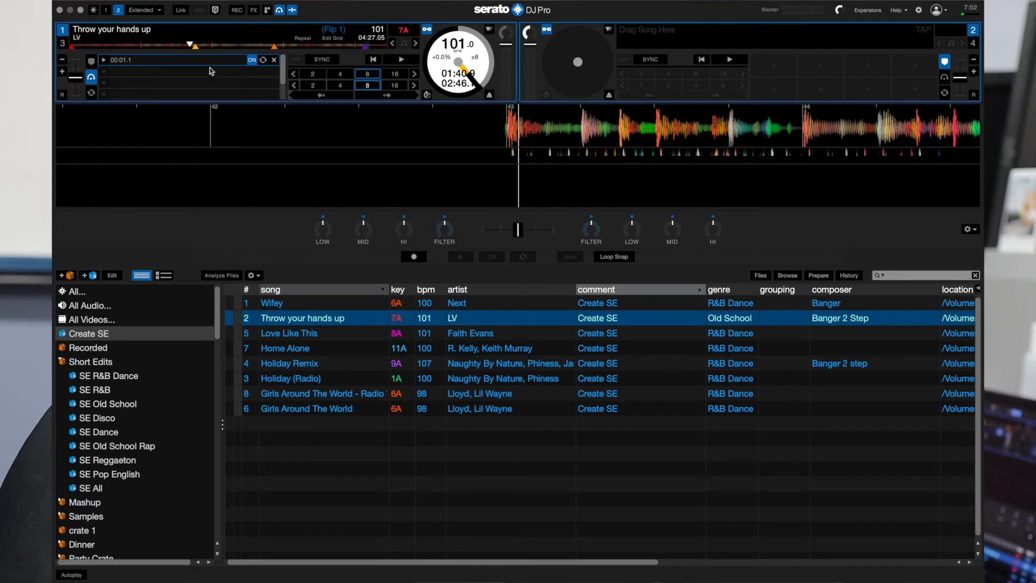
key(space)
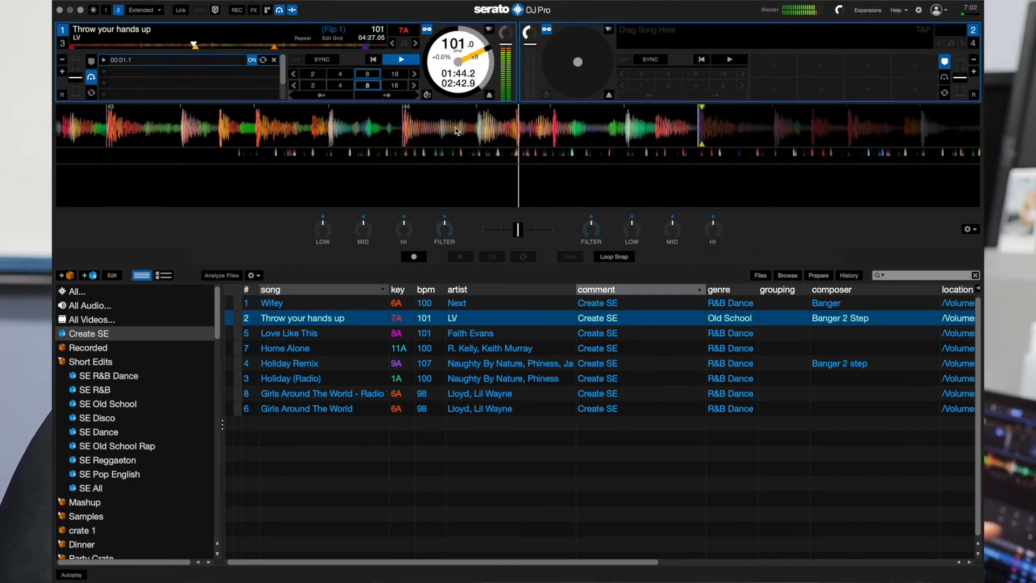
key(3)
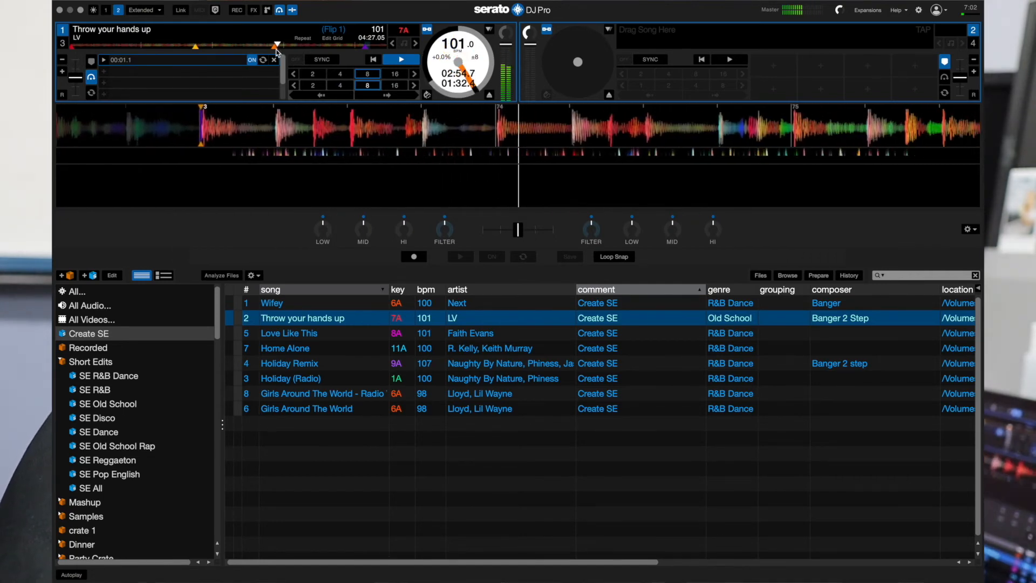
key(3)
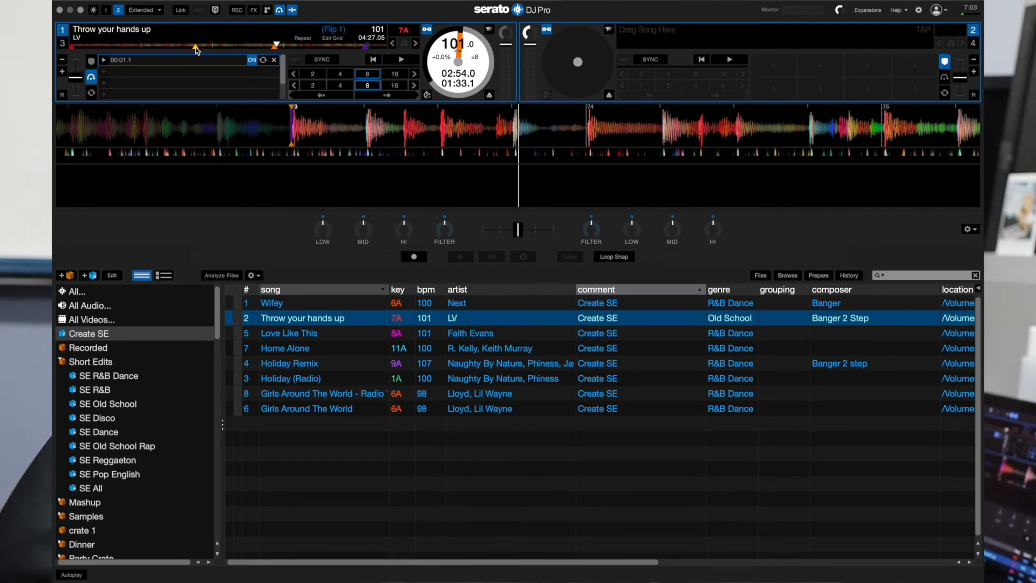
Return playback to the saved Flip's 00:01 start and show the recording panel in place of the Flip panel
click(91, 62)
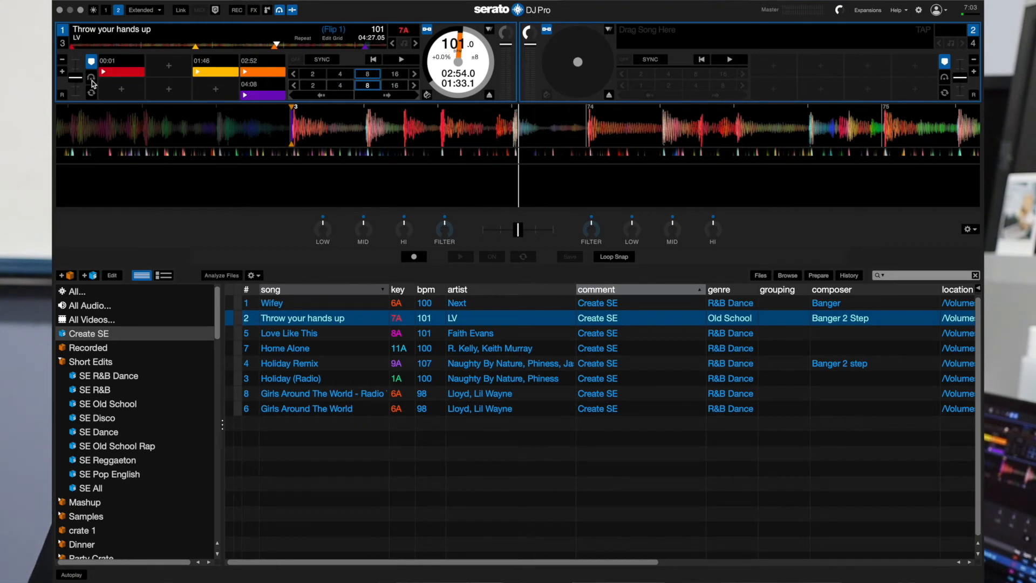
click(91, 78)
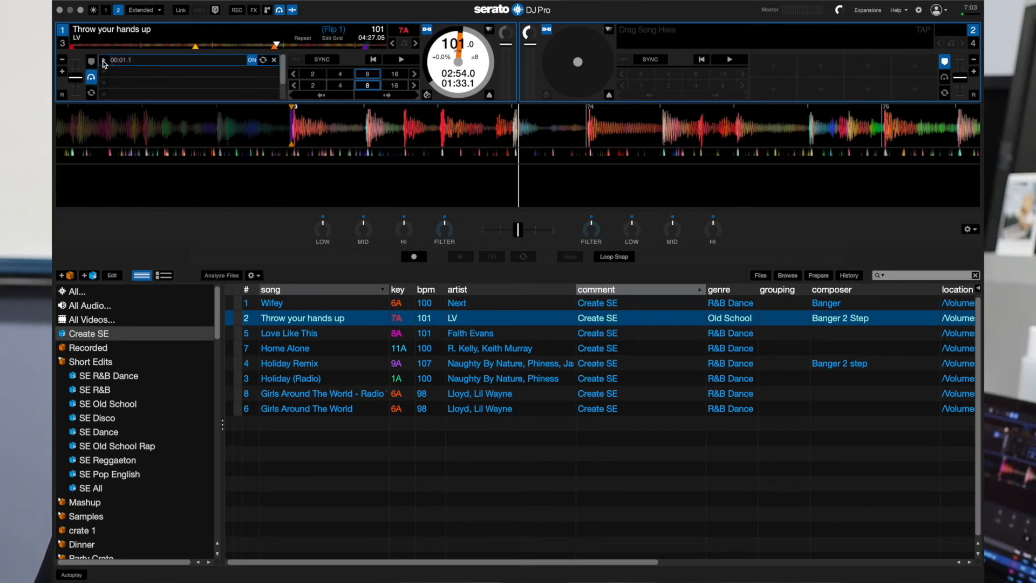
click(105, 61)
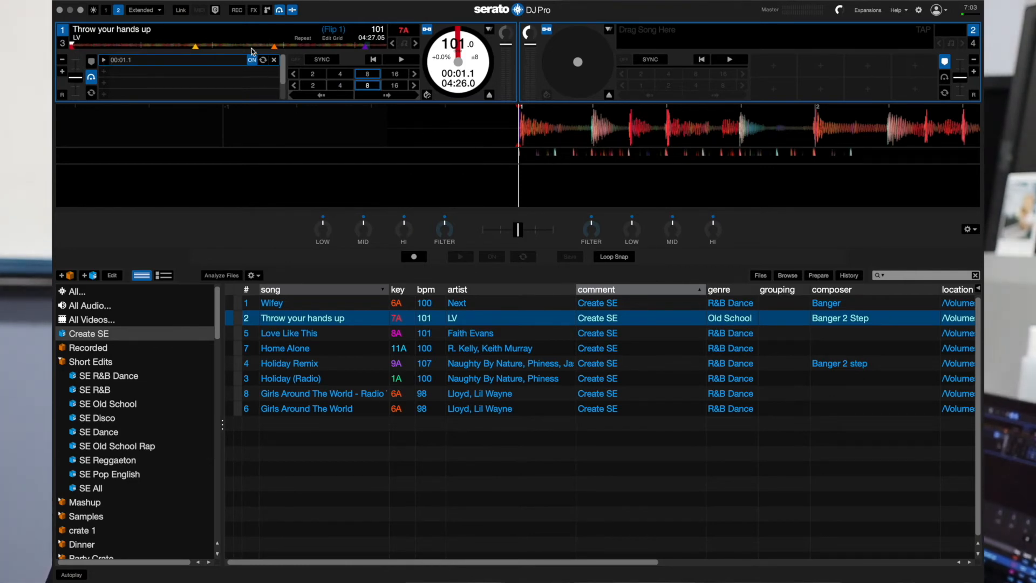
click(237, 12)
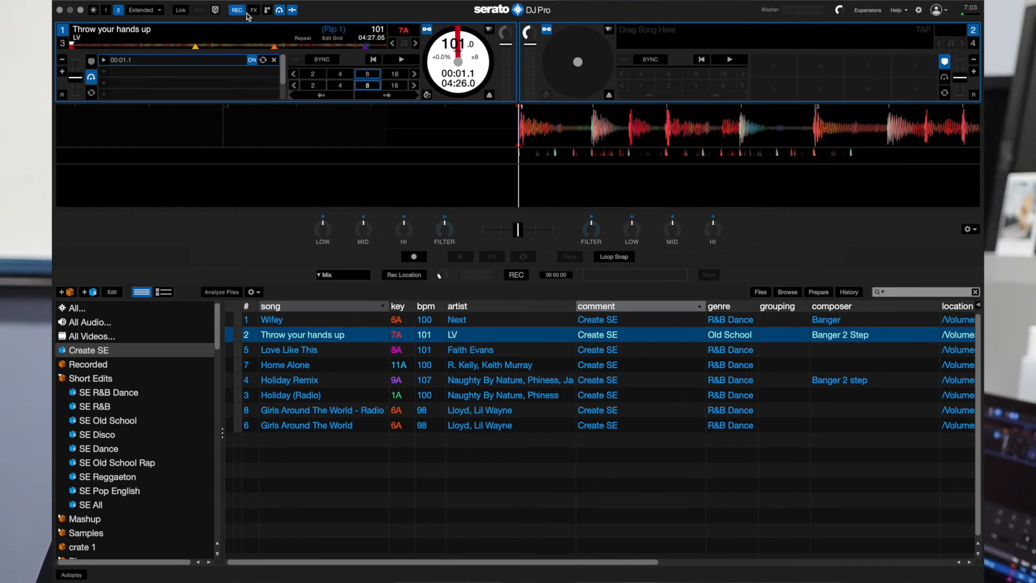
click(280, 12)
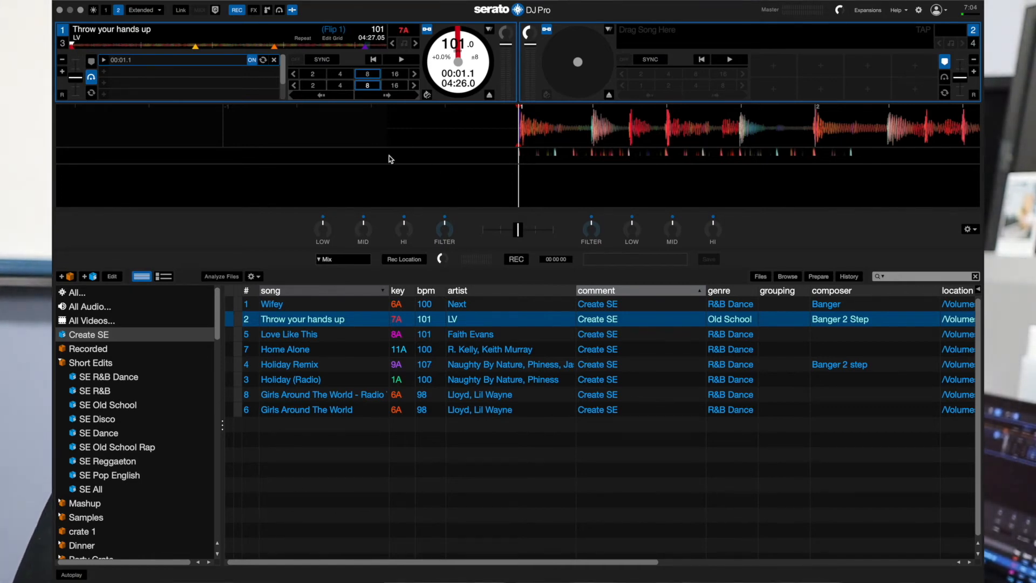
Play the opening briefly to check the recording level, and set the playhead just before the first beat
click(401, 59)
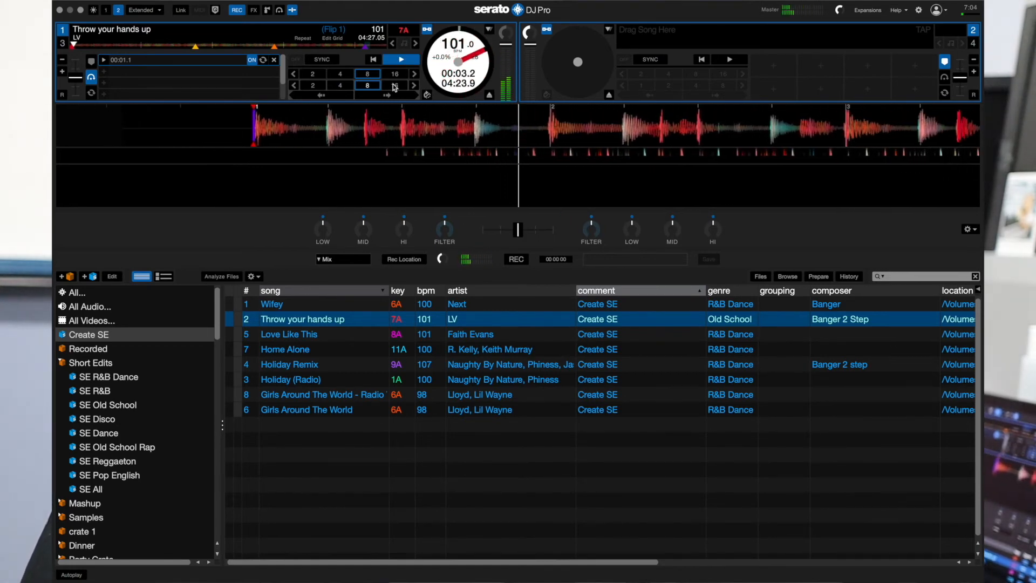
click(399, 60)
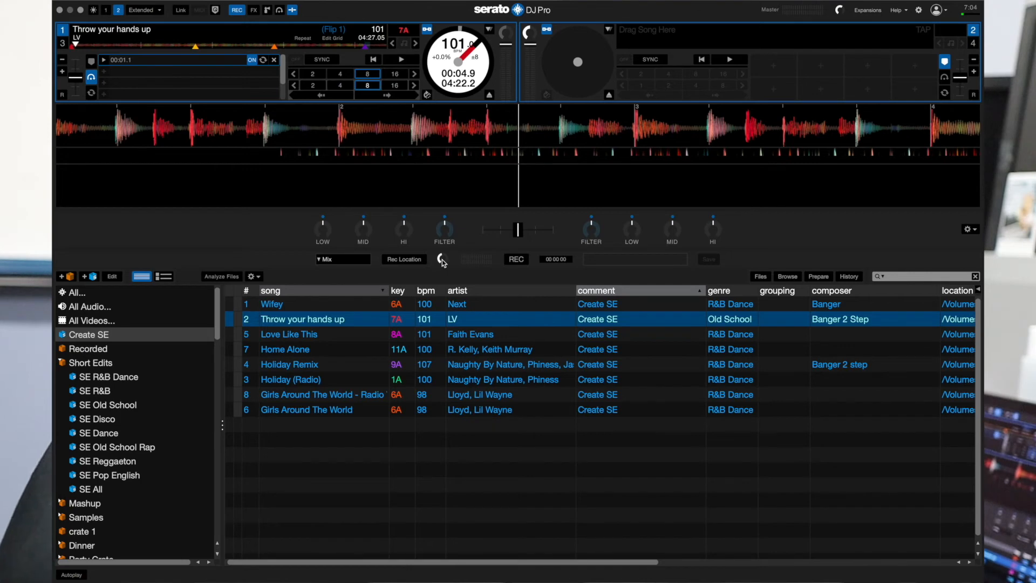
click(372, 61)
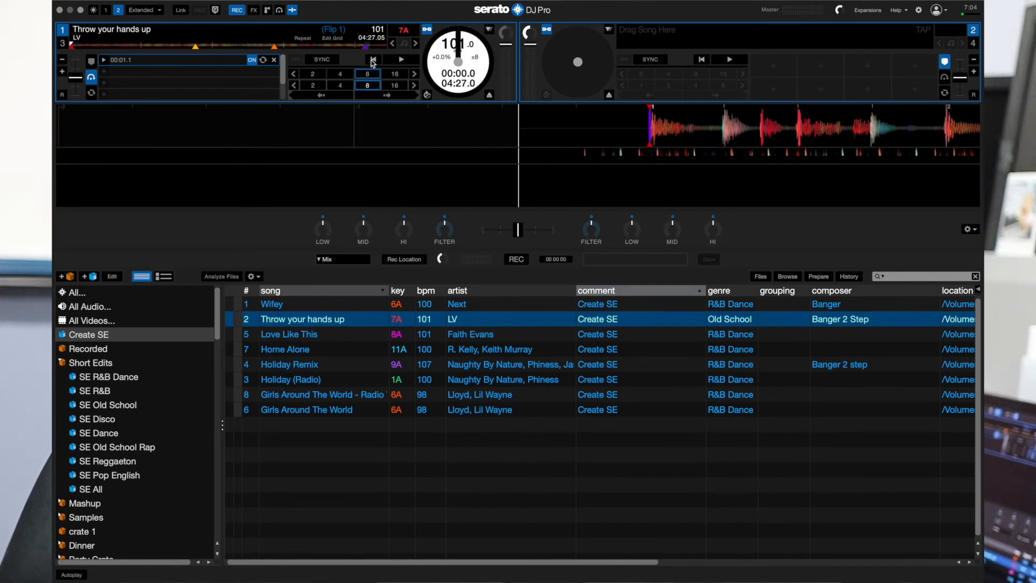
drag(431, 134, 314, 132)
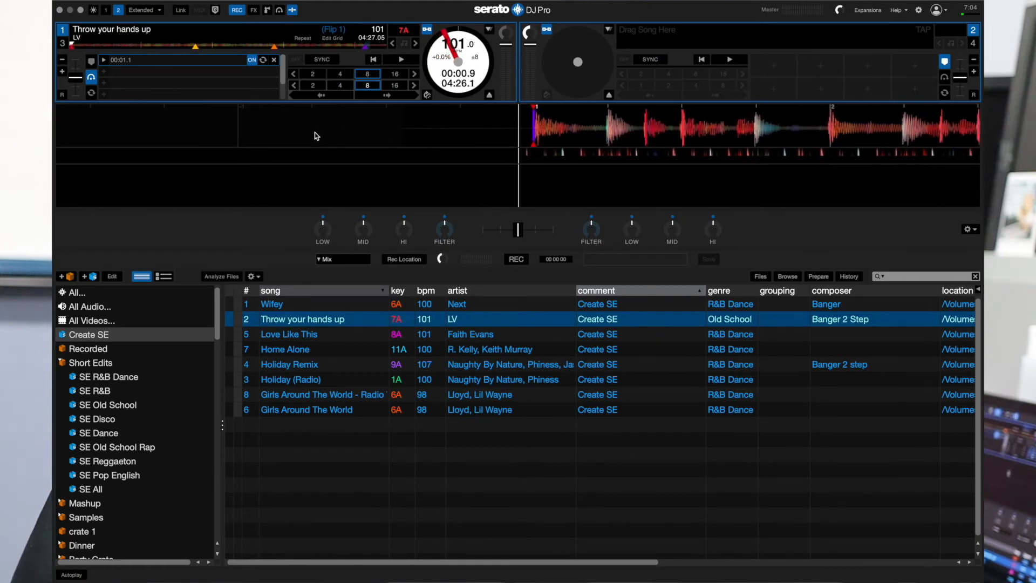
Start recording the mix and play the Flip, jumping twice to the 04:08 cue for the ending
click(516, 260)
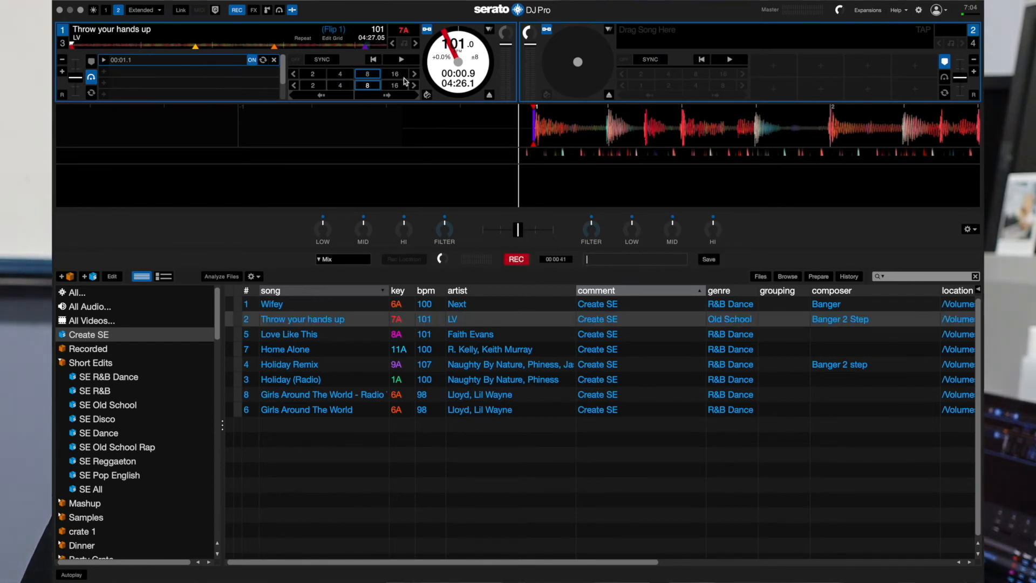
click(403, 63)
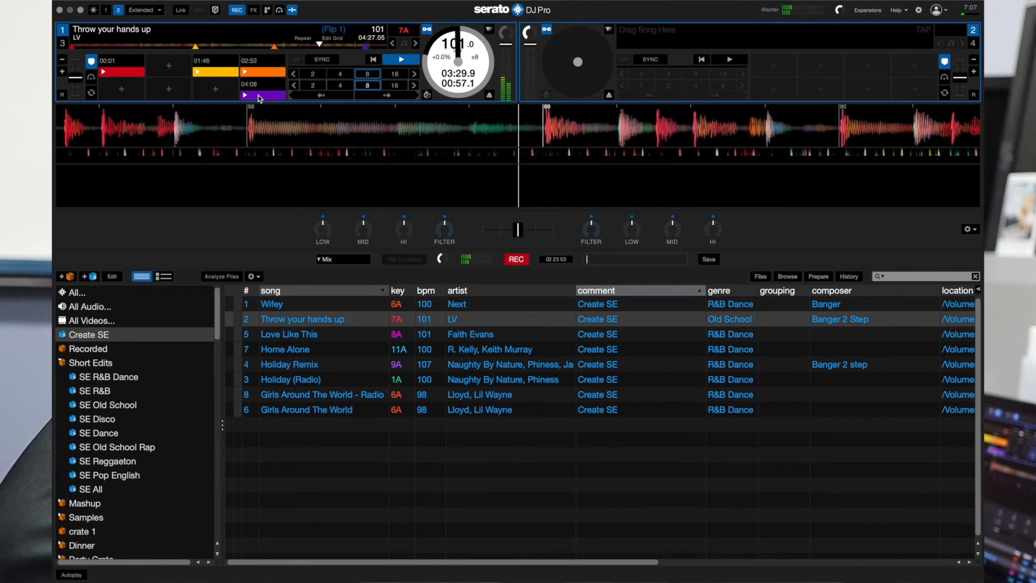
click(258, 98)
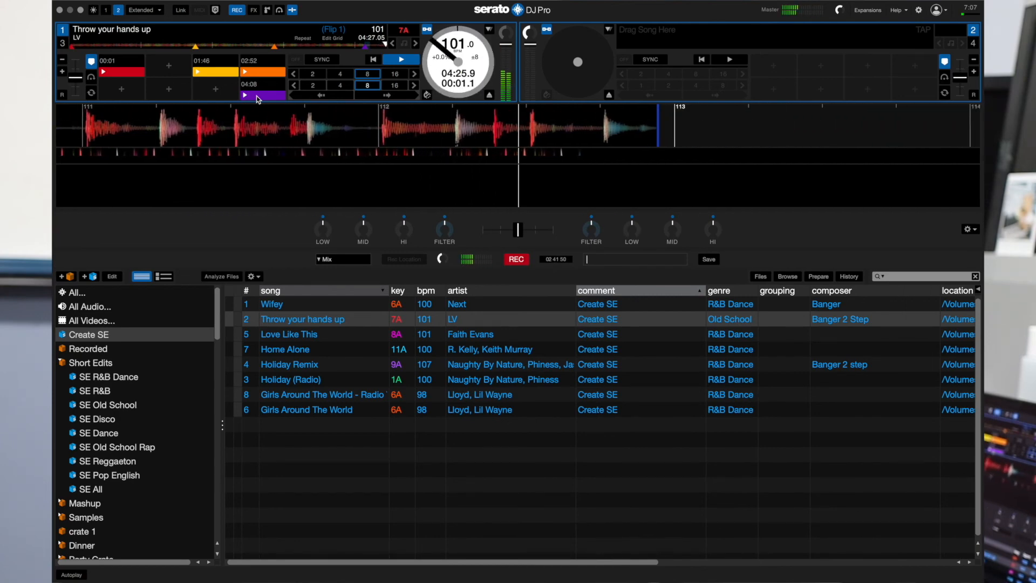
click(257, 95)
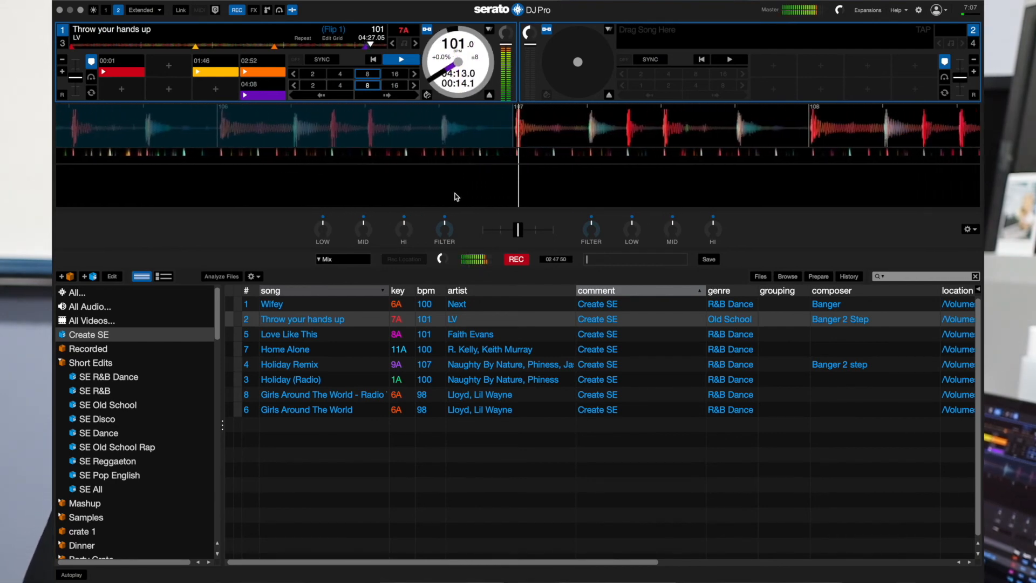
Fade the recording gain all the way down as the song ends, and save the recording without a name
click(442, 259)
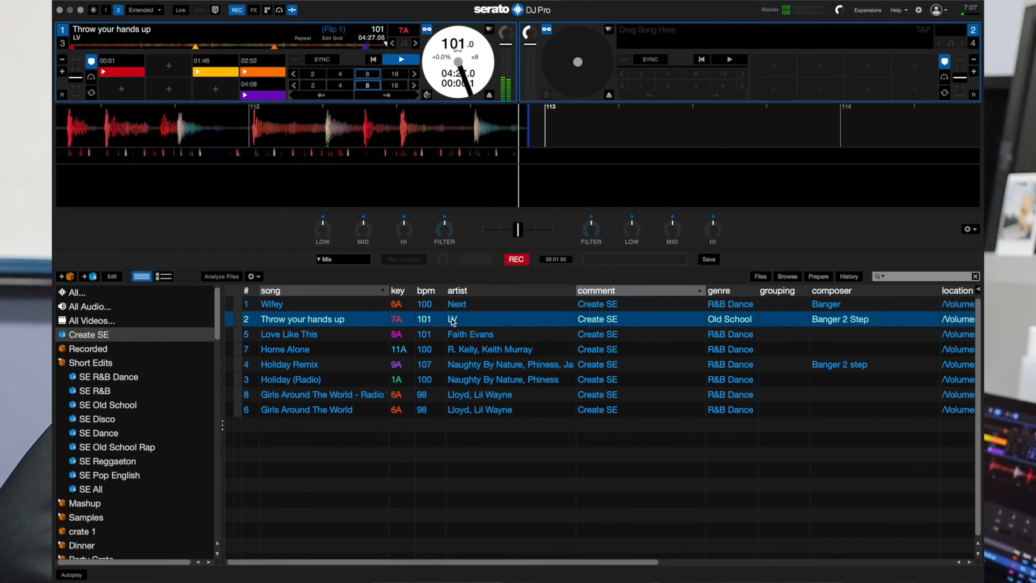
click(708, 259)
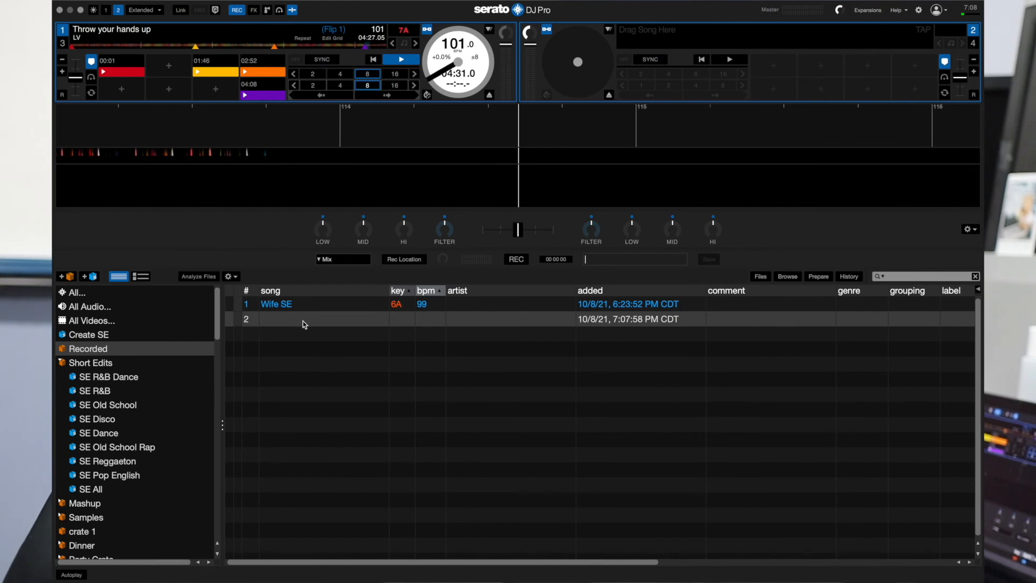
Stop the deck's playback and title the new track in the Recorded crate "Throw Your Hands Up SE"
click(402, 60)
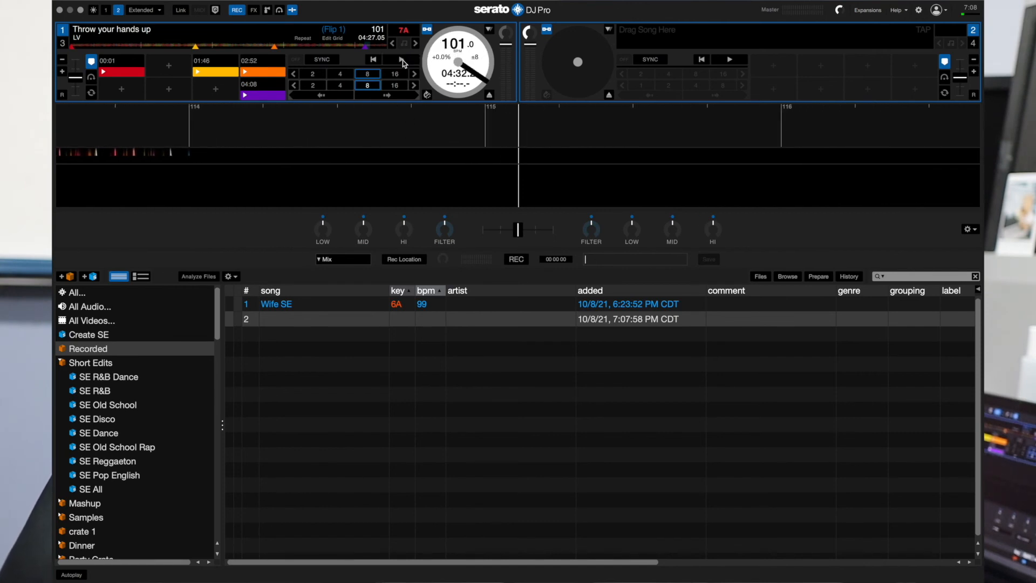
double_click(298, 319)
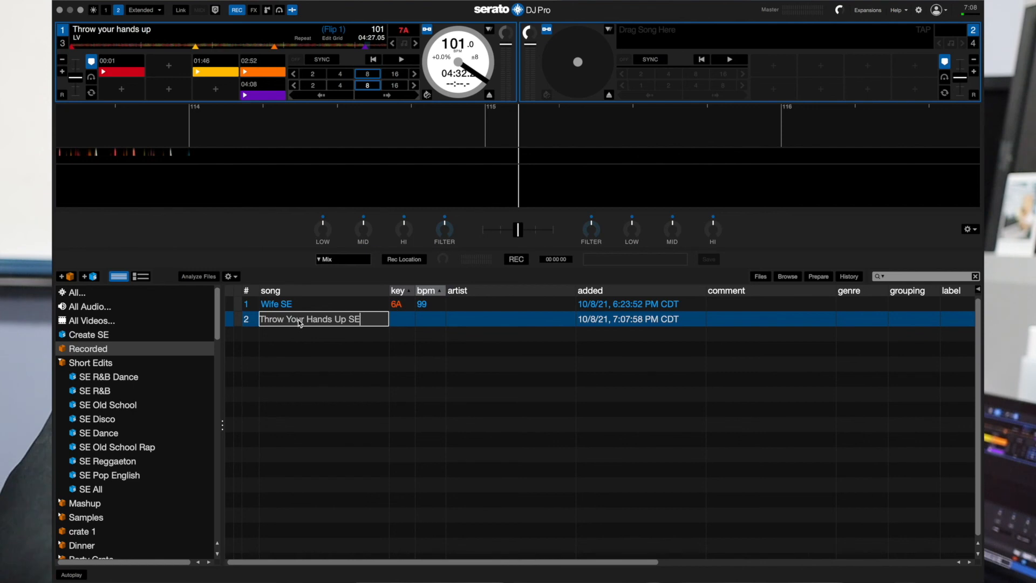
key(Return)
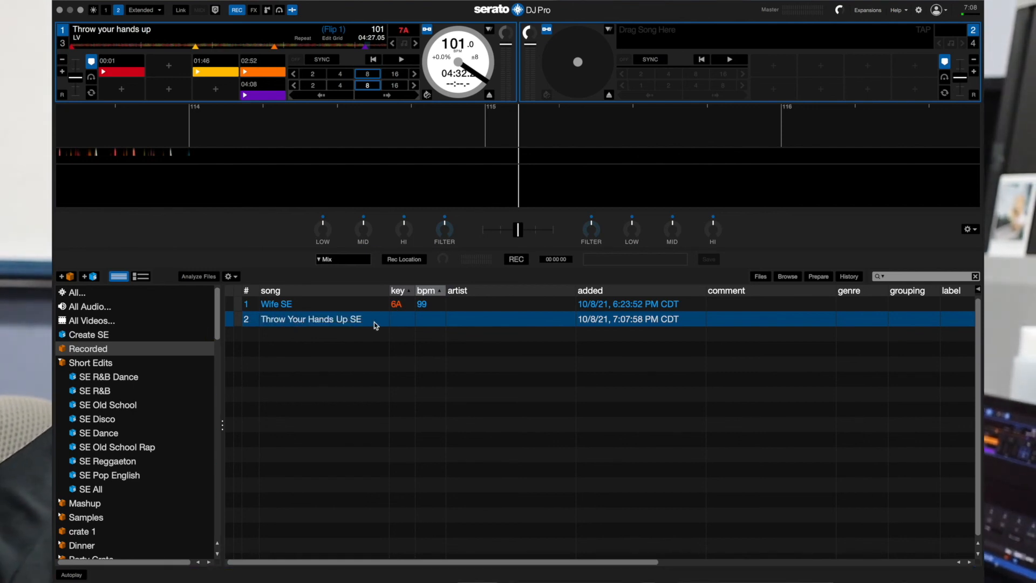